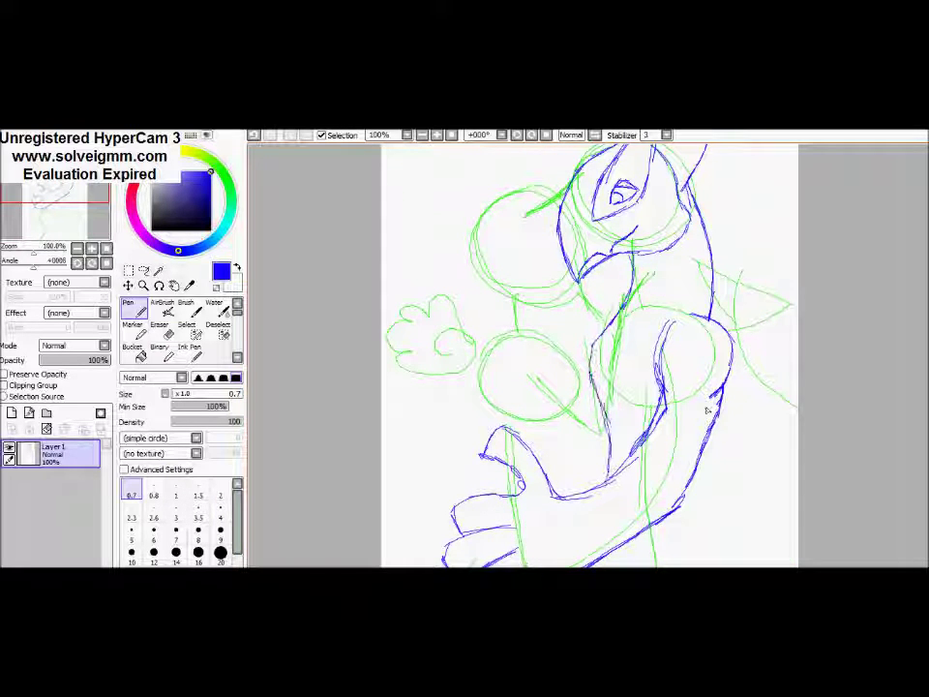
Sketch the blue character's back, waist, hips and legs below the outstretched arm in blue pen strokes
scroll(751, 296, down, 5)
mouse_move(727, 289)
mouse_down()
mouse_move(744, 389)
mouse_move(728, 481)
mouse_up()
mouse_move(655, 334)
mouse_down()
mouse_move(637, 519)
mouse_move(644, 416)
mouse_up()
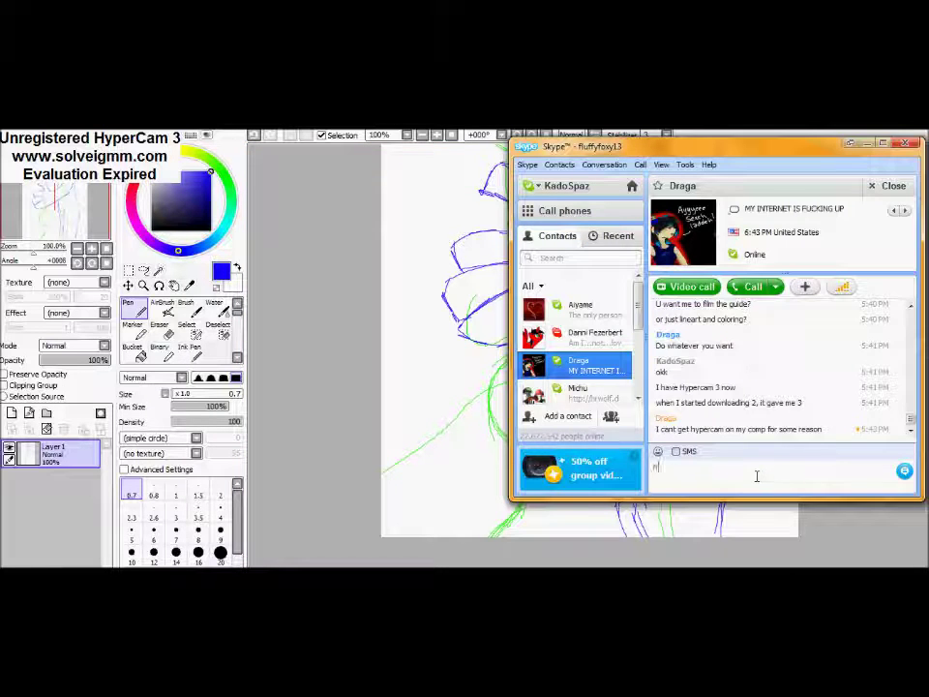
Return to PaintTool SAI from Skype and sketch the blue character's striped tail and pointed tail tip in blue
key(alt+Tab)
scroll(591, 348, up, 2)
scroll(591, 358, up, 2)
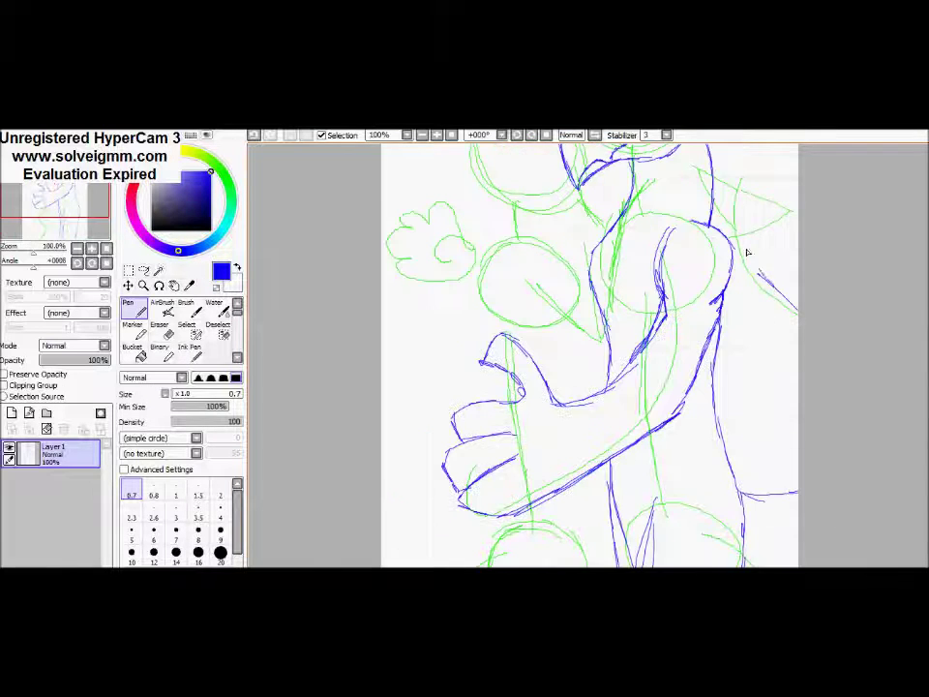
scroll(743, 379, down, 2)
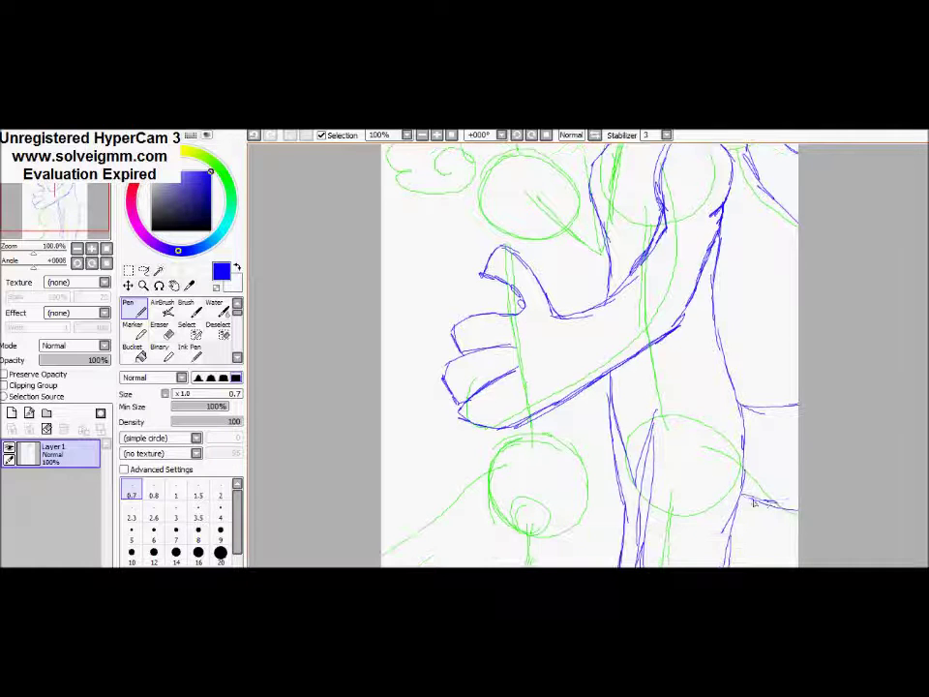
scroll(743, 379, up, 6)
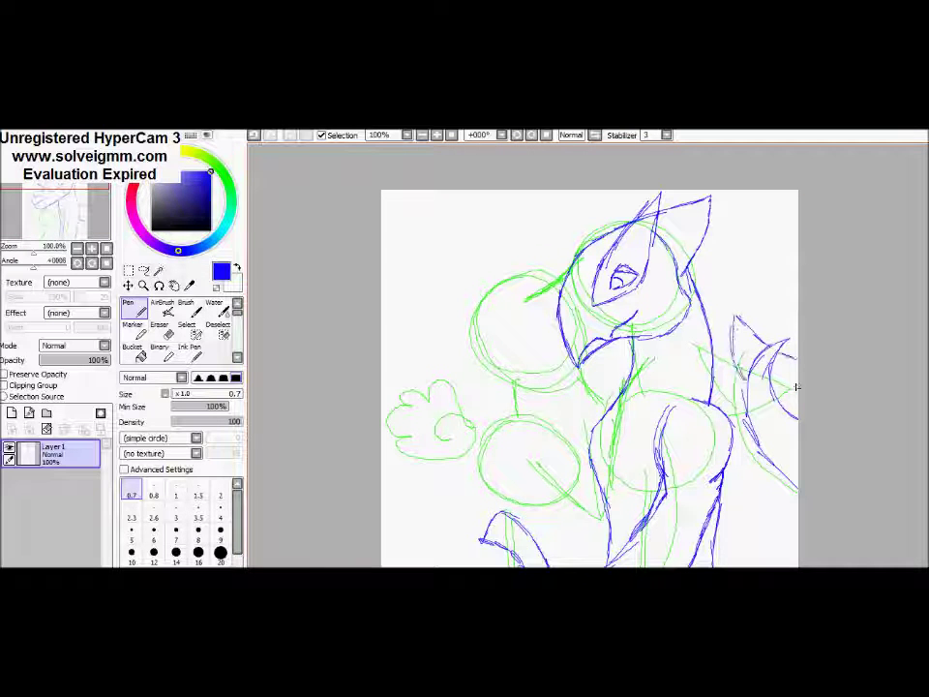
Change the pen colour to a dark navy blue for the blue character's clothing
key(minus)
scroll(492, 156, down, 4)
scroll(642, 152, up, 3)
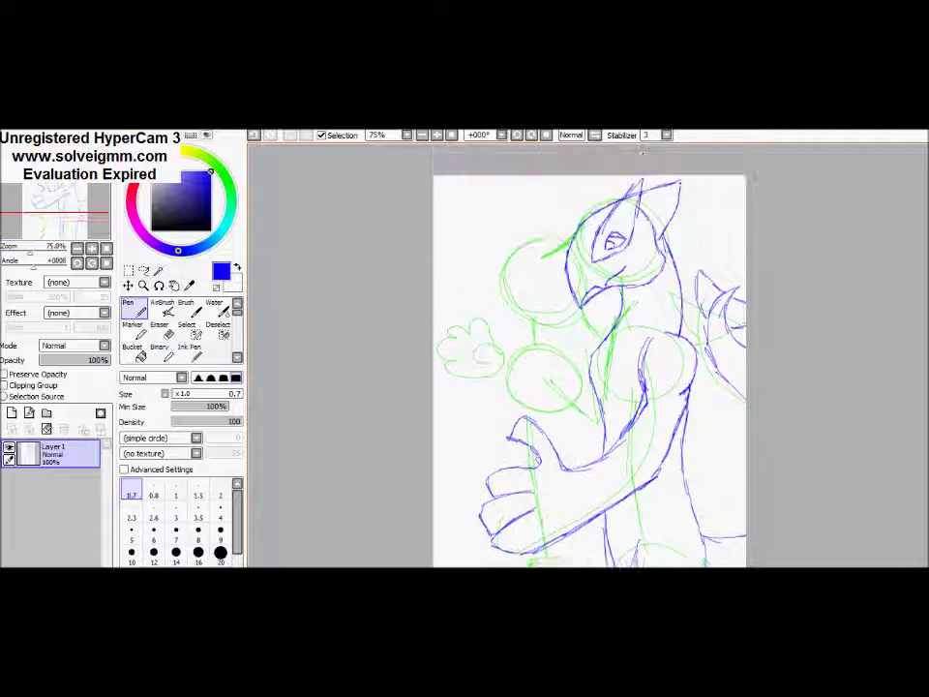
scroll(641, 152, down, 2)
click(223, 228)
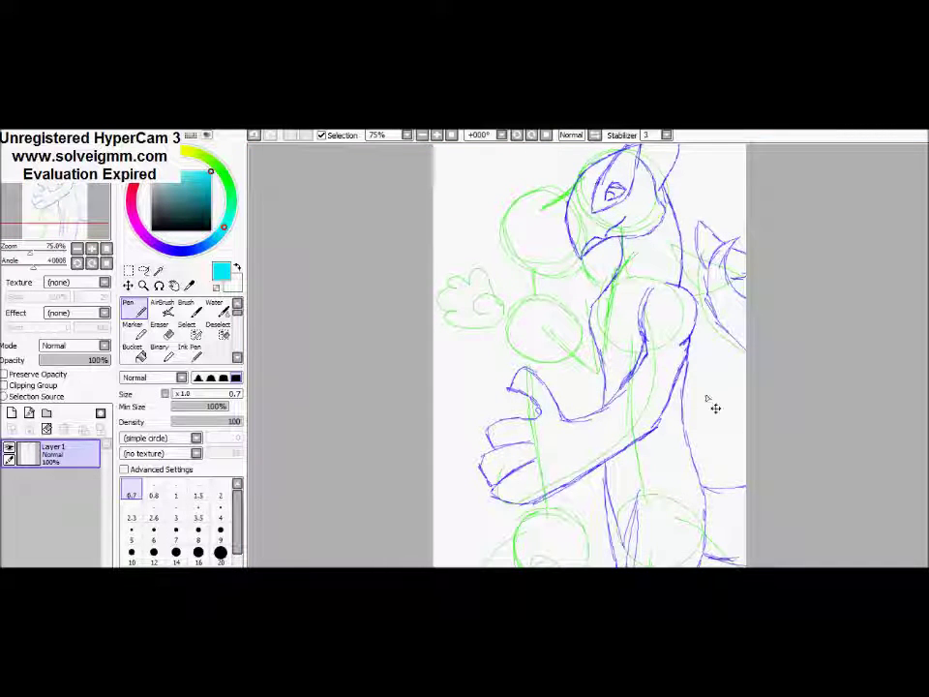
click(147, 162)
click(176, 251)
click(211, 206)
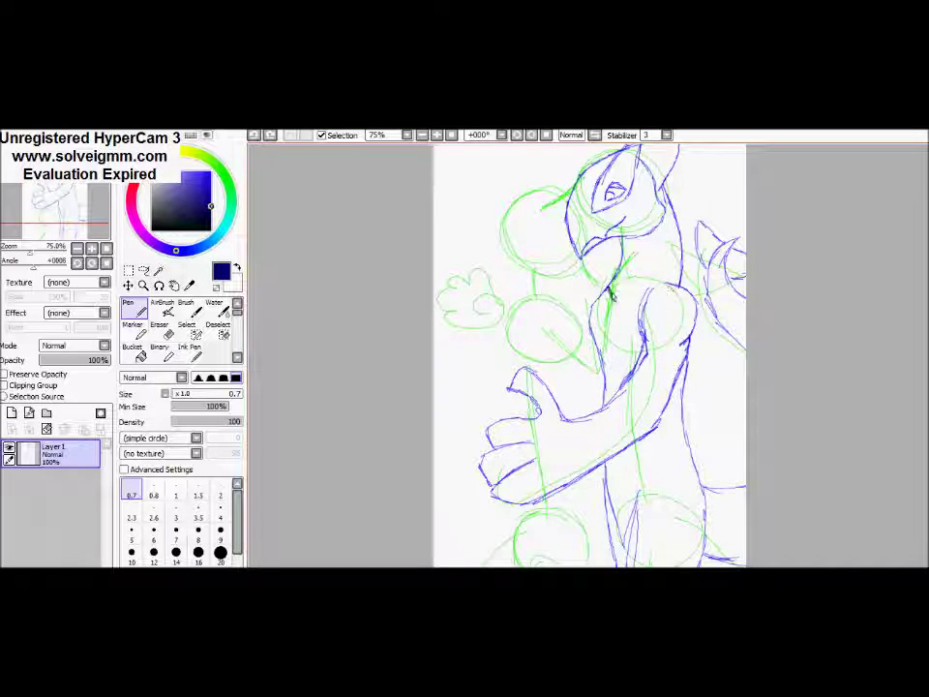
Sketch a short-sleeved shirt on the blue character in dark blue, with collar, sleeve, sides and bottom hem
mouse_move(610, 302)
mouse_down()
mouse_move(678, 281)
mouse_move(695, 319)
mouse_up()
mouse_move(629, 334)
mouse_down()
mouse_move(634, 373)
mouse_move(689, 377)
mouse_up()
drag(690, 329, 691, 341)
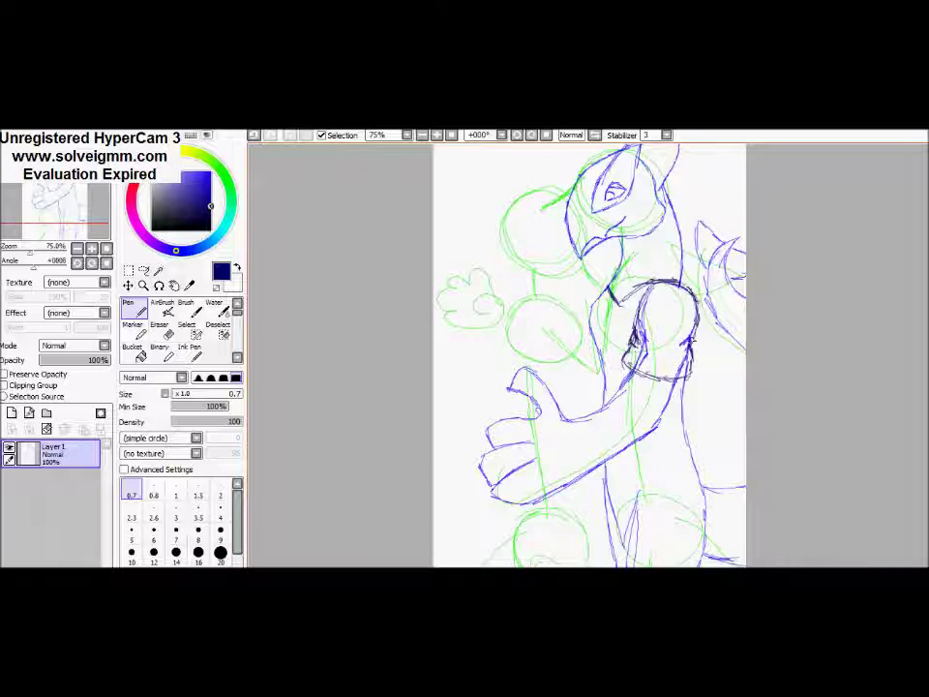
drag(608, 289, 598, 381)
mouse_move(598, 473)
mouse_down()
mouse_move(697, 476)
mouse_move(685, 428)
mouse_up()
Sketch the blue character's shorts in dark blue, including the leg outlines, lower hem, pocket and fold lines
scroll(923, 394, down, 3)
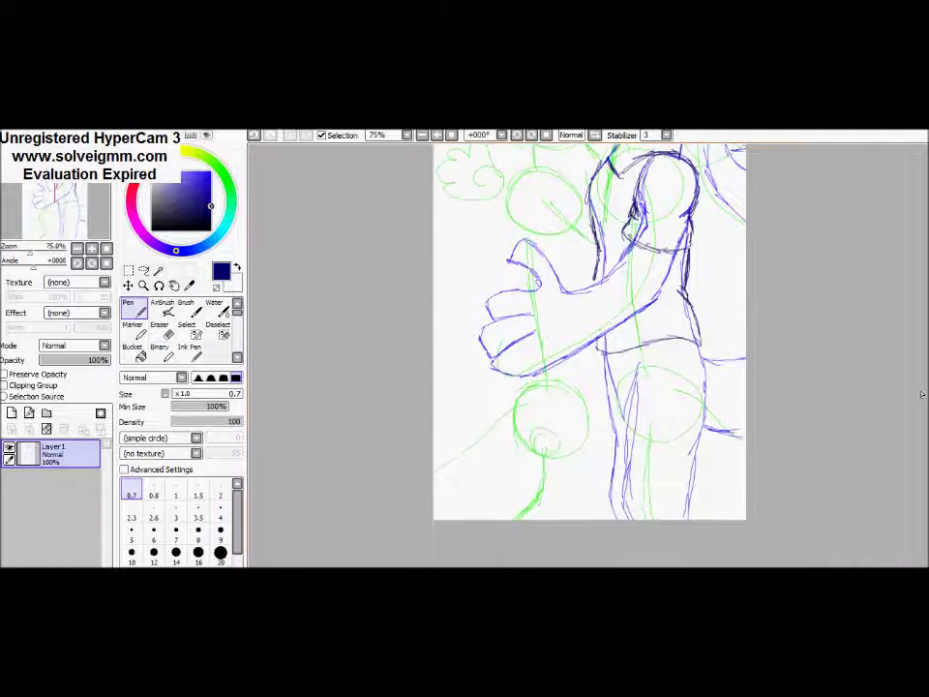
mouse_move(614, 486)
mouse_down()
mouse_move(701, 452)
mouse_move(708, 384)
mouse_up()
drag(654, 344, 668, 383)
mouse_move(612, 354)
mouse_down()
mouse_move(620, 384)
mouse_move(672, 390)
mouse_move(683, 341)
mouse_up()
drag(621, 368, 610, 443)
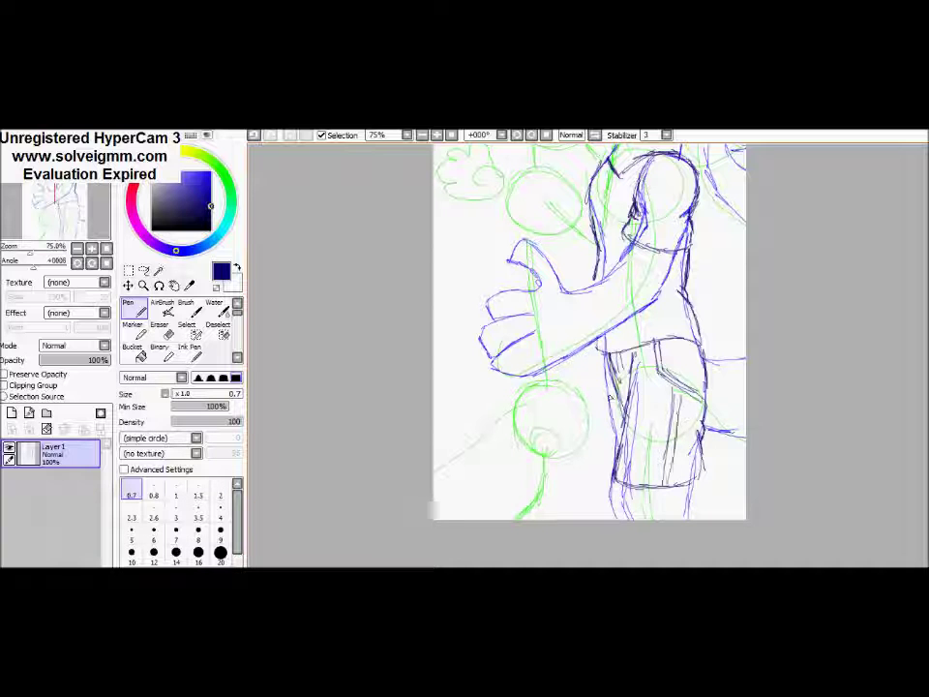
Switch the pen colour to bright red and sketch the second character's head, pointed ear and jaw
click(423, 134)
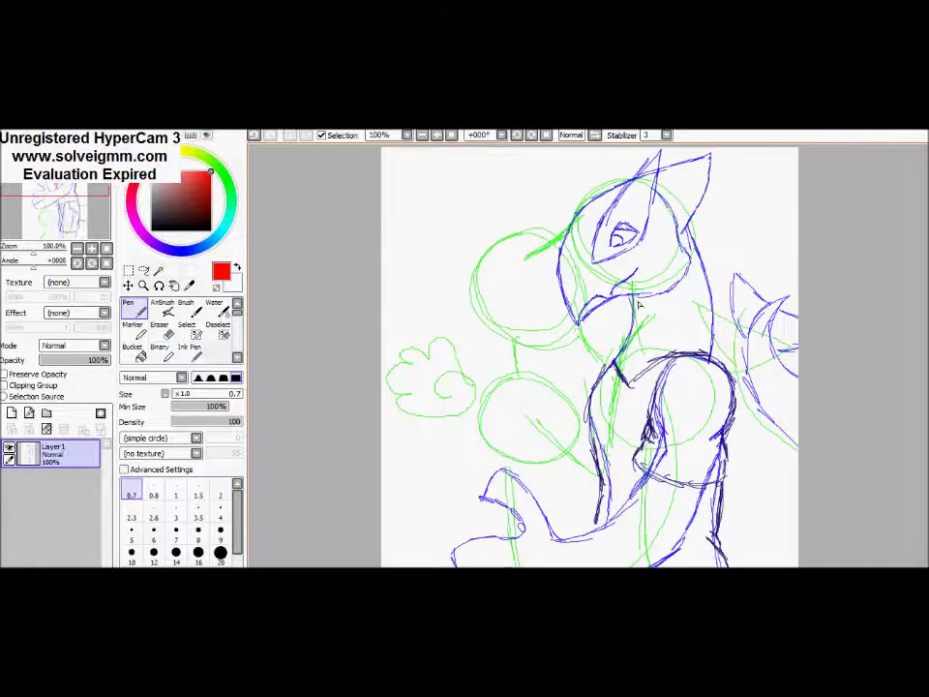
drag(587, 318, 609, 361)
mouse_move(610, 384)
mouse_down()
mouse_move(561, 351)
mouse_move(495, 340)
mouse_move(473, 283)
mouse_move(499, 243)
mouse_move(556, 233)
mouse_move(488, 233)
mouse_move(414, 197)
mouse_move(427, 233)
mouse_move(473, 262)
mouse_move(449, 255)
mouse_move(537, 213)
mouse_move(579, 209)
mouse_up()
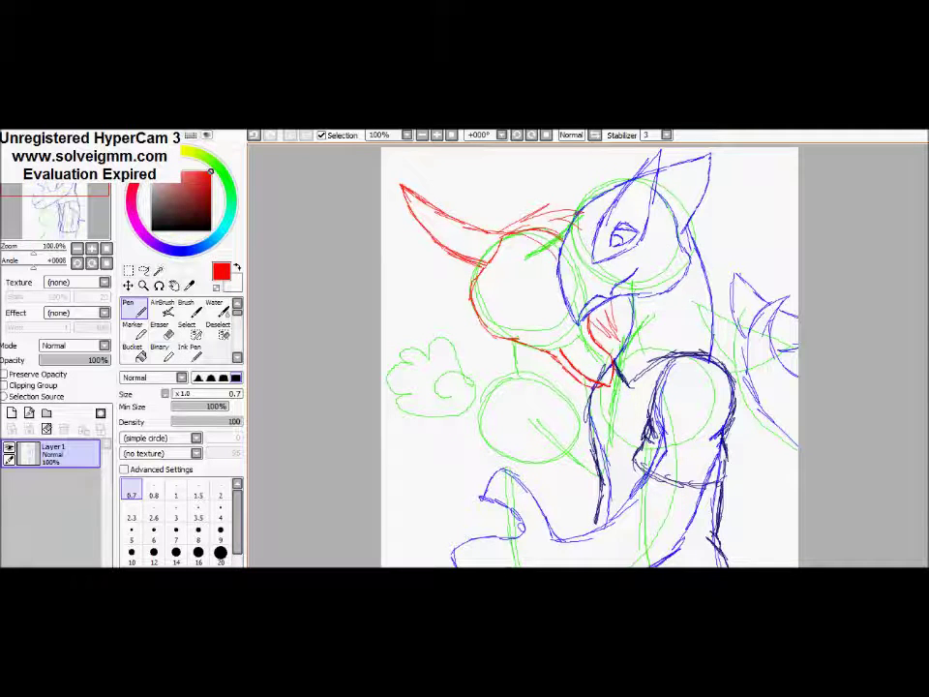
Switch to Skype, send the chat reply "I bet it doesnt", and return to the drawing
key(alt+Tab)
key(Return)
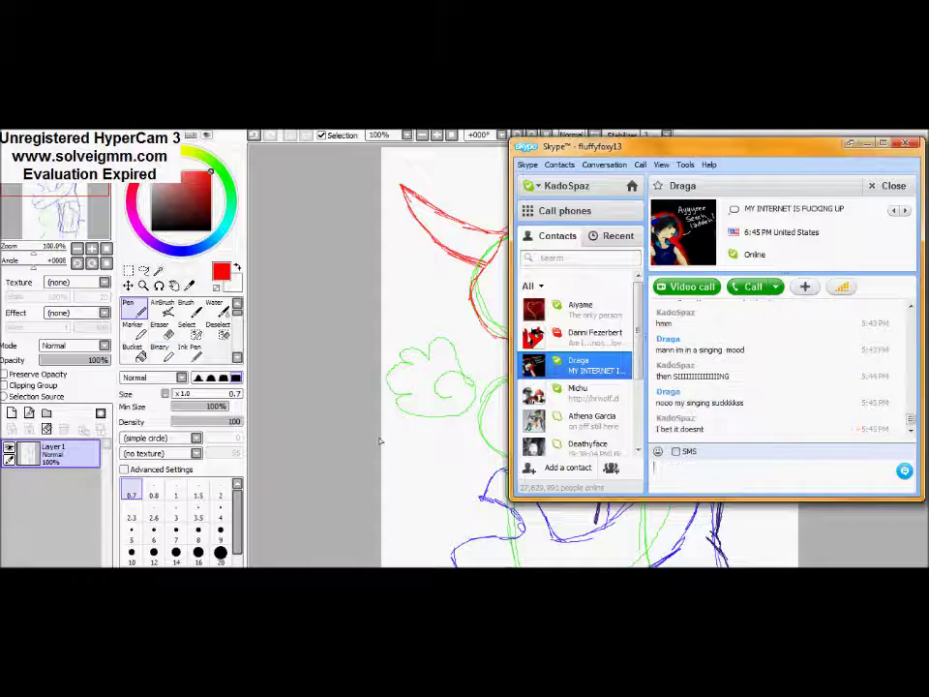
key(alt+Tab)
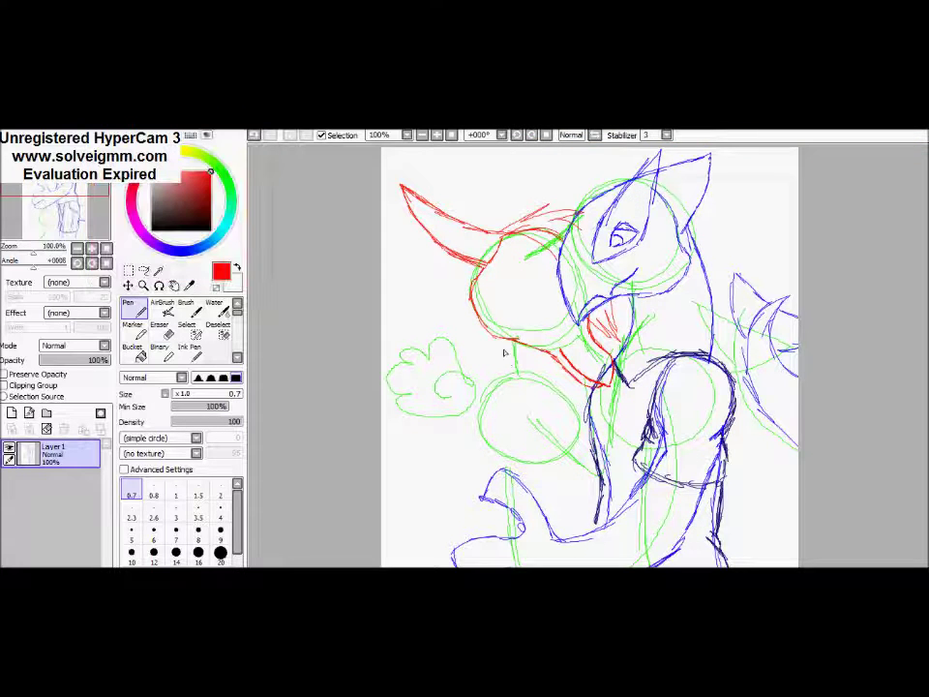
Sketch the red character's closed eye, neck, shoulder, and the arm reaching up to the blue character's shoulder
drag(530, 281, 559, 300)
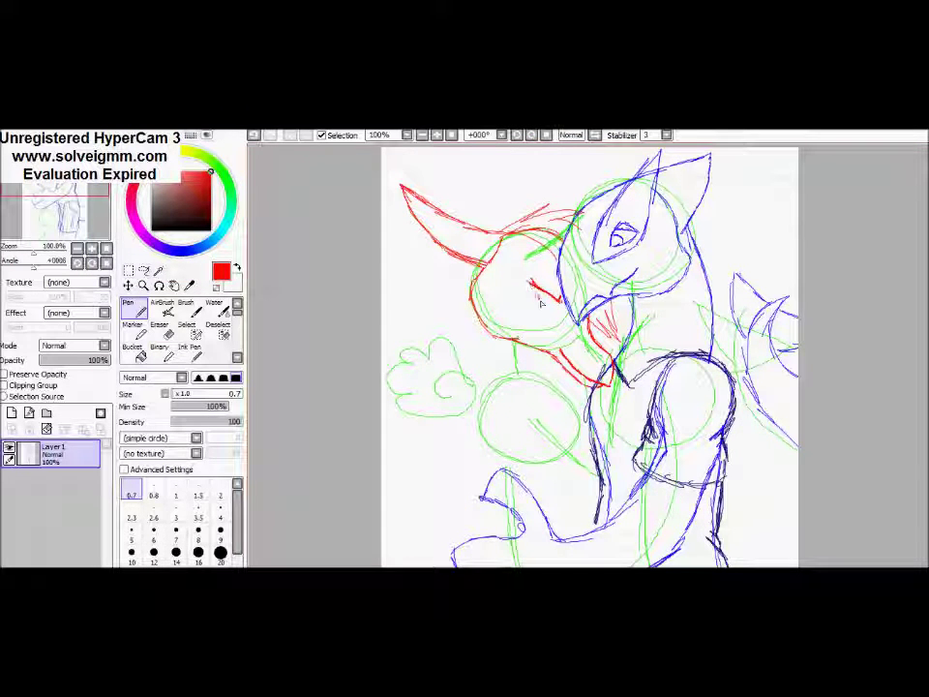
drag(478, 301, 474, 375)
drag(581, 414, 589, 472)
mouse_move(474, 379)
mouse_down()
mouse_move(472, 409)
mouse_move(502, 467)
mouse_move(540, 514)
mouse_move(571, 526)
mouse_move(591, 506)
mouse_move(645, 392)
mouse_up()
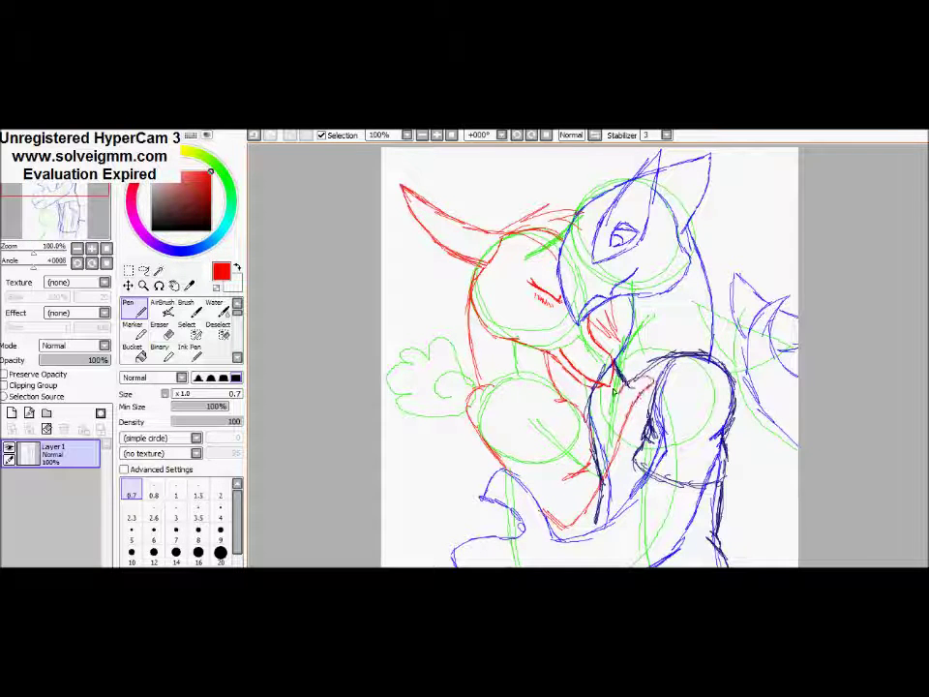
drag(648, 362, 633, 377)
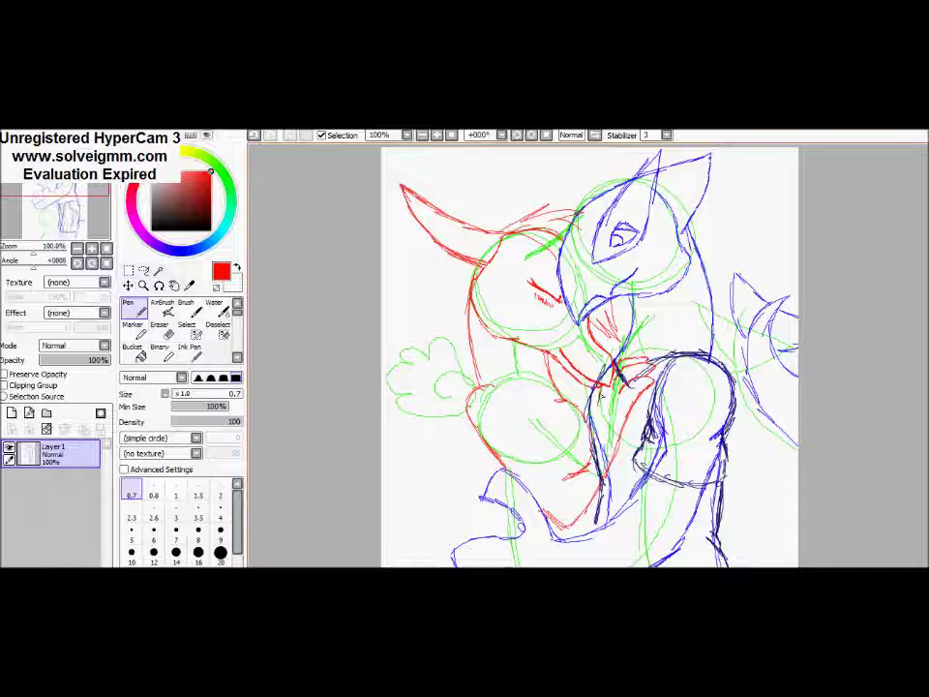
drag(473, 424, 487, 491)
drag(511, 410, 566, 489)
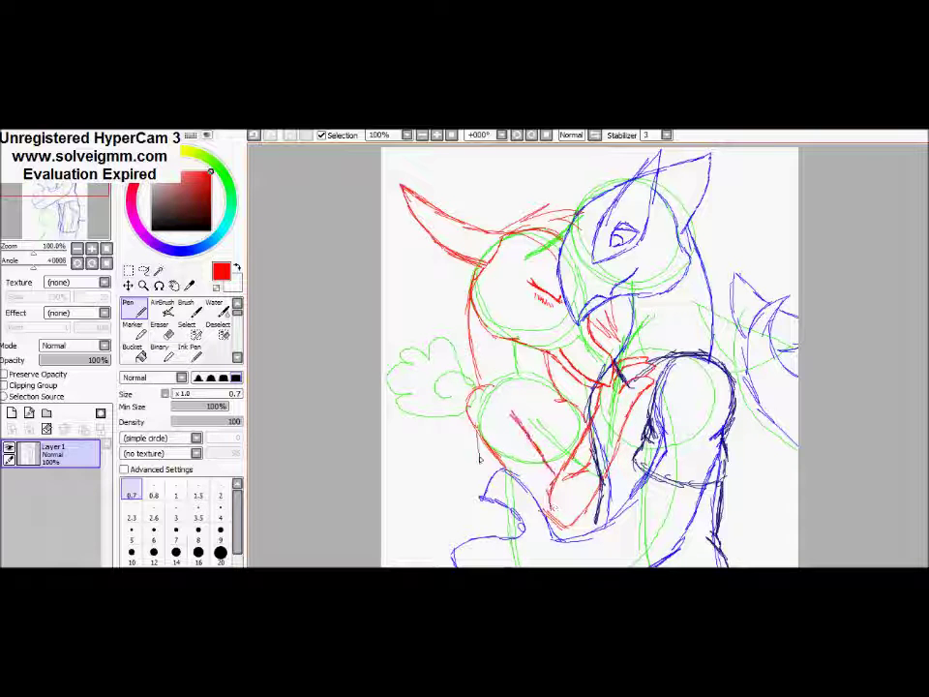
Sketch the sides of the red character's torso and both legs down to the canvas edge in red
scroll(591, 358, down, 3)
drag(488, 455, 483, 523)
scroll(484, 492, down, 1)
drag(570, 411, 577, 558)
drag(492, 426, 523, 531)
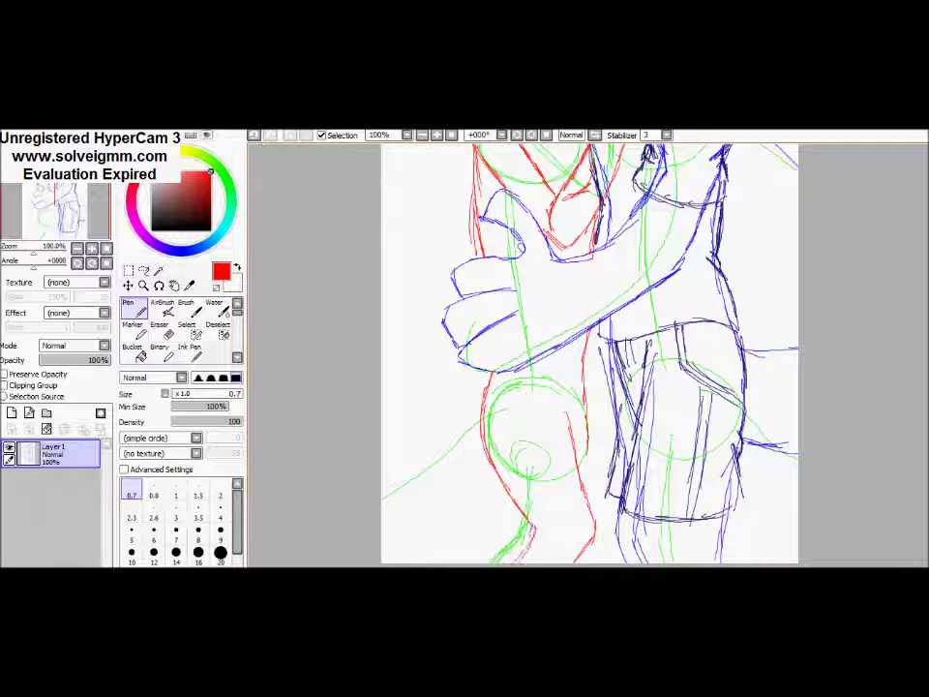
drag(583, 448, 621, 530)
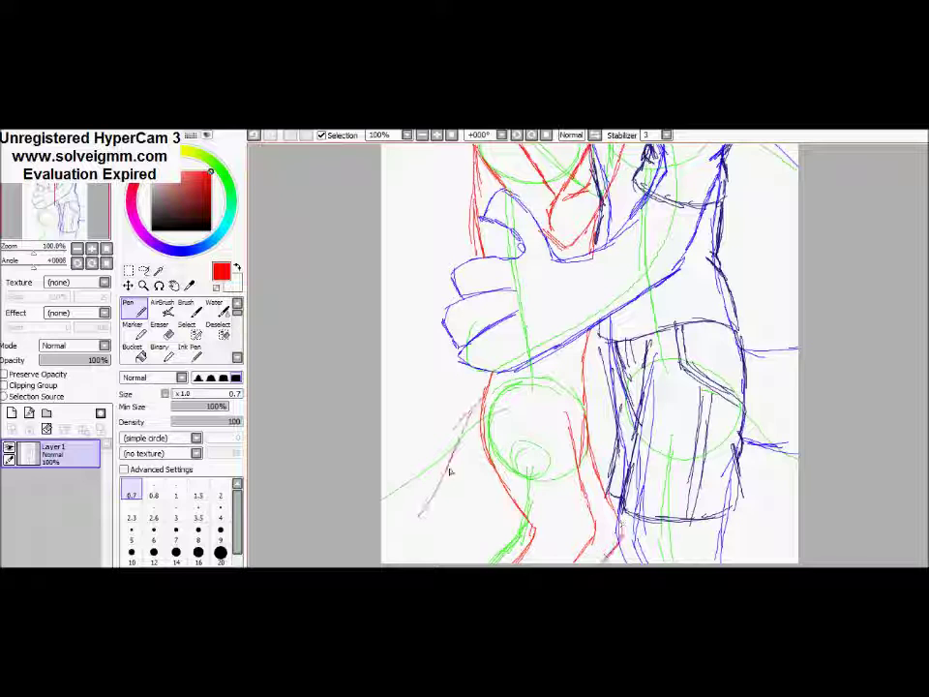
Sketch the red character's striped tail and trace the raised hand behind the shoulder in red
drag(456, 460, 383, 547)
drag(423, 509, 386, 563)
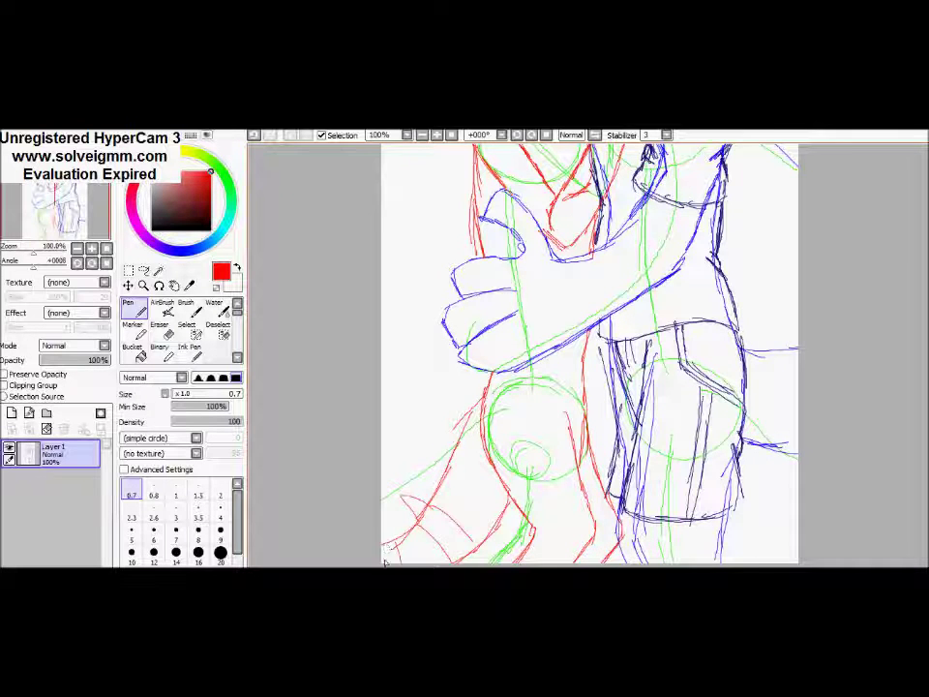
scroll(860, 324, up, 4)
mouse_move(438, 291)
mouse_down()
mouse_move(406, 253)
mouse_move(445, 320)
mouse_up()
scroll(486, 250, up, 1)
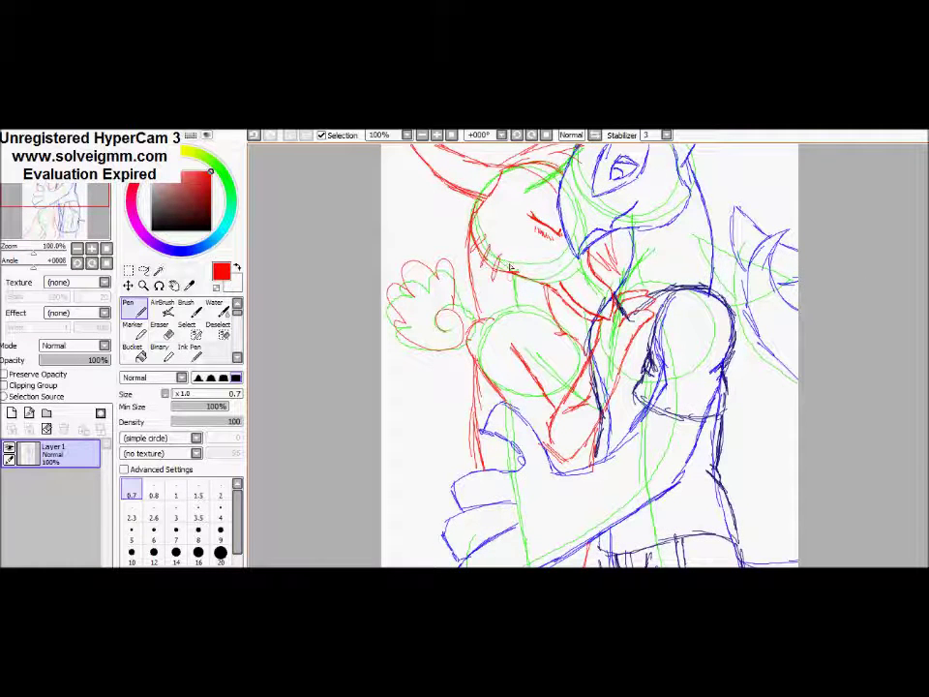
Switch to Skype, send the chat reply "nuuuuuu", and return to the drawing
key(alt+Tab)
text(hmm)
key(Return)
key(alt+Tab)
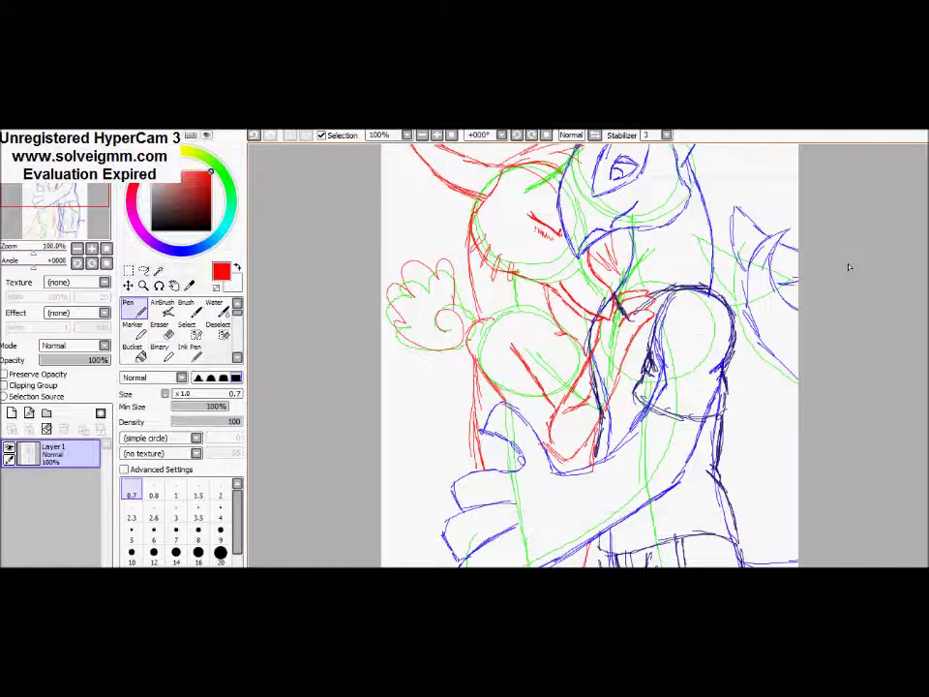
Pick a dark red and sketch the red character's shirt, with its sleeve, side and bottom hem
scroll(358, 244, down, 1)
click(211, 208)
mouse_move(474, 274)
mouse_down()
mouse_move(490, 343)
mouse_move(539, 343)
mouse_up()
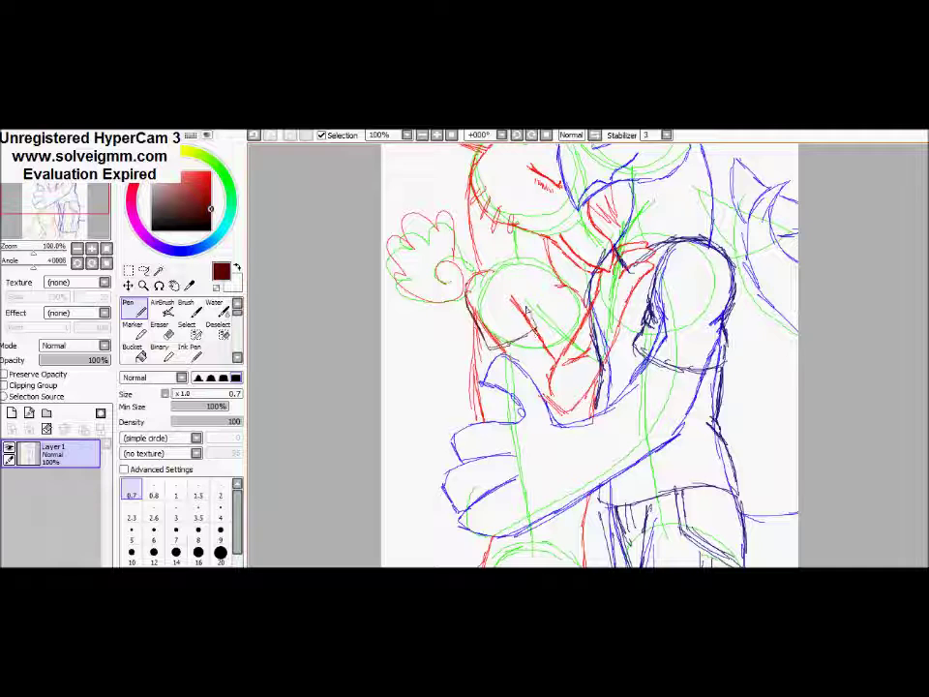
drag(472, 291, 481, 366)
drag(500, 279, 557, 286)
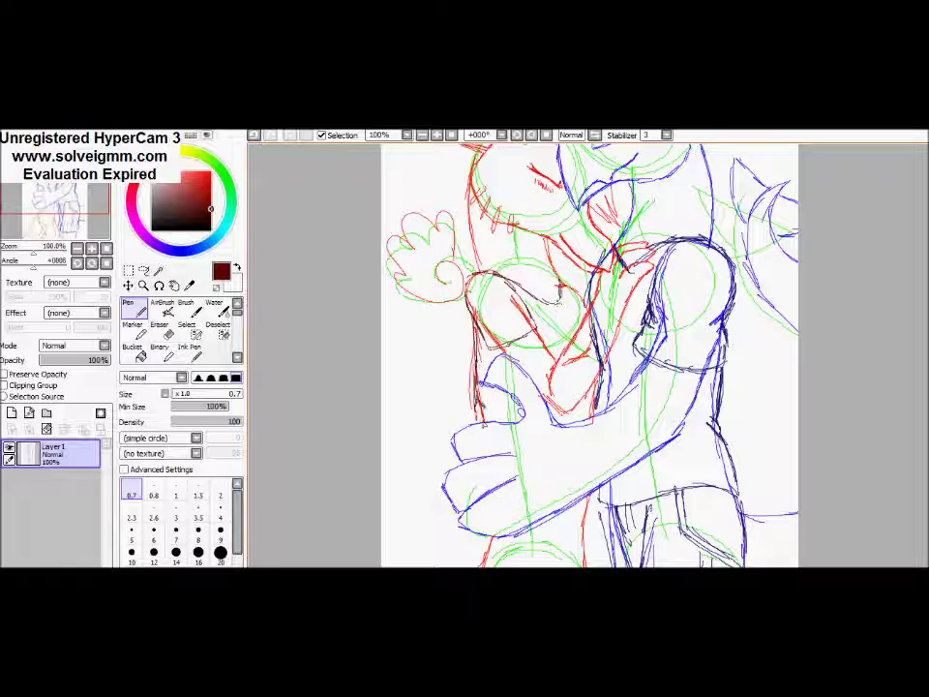
scroll(364, 320, down, 3)
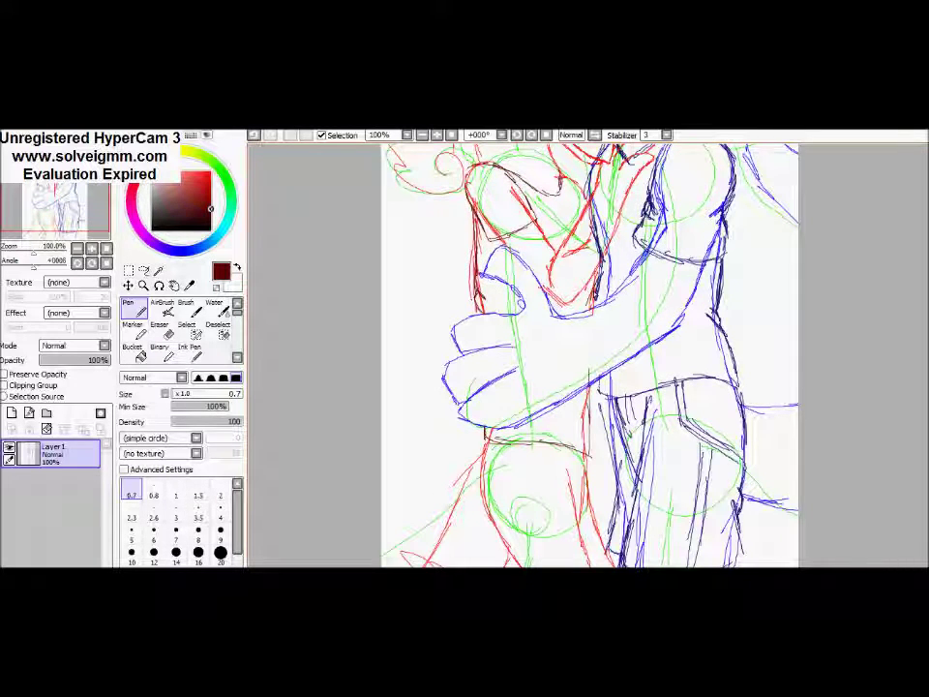
Sketch the red character's shorts in dark red, with the leg outlines and lower hem
drag(463, 186, 438, 227)
scroll(847, 427, down, 3)
mouse_move(484, 363)
mouse_down()
mouse_move(486, 402)
mouse_move(517, 482)
mouse_move(570, 488)
mouse_move(612, 475)
mouse_up()
drag(610, 474, 573, 344)
drag(463, 282, 443, 344)
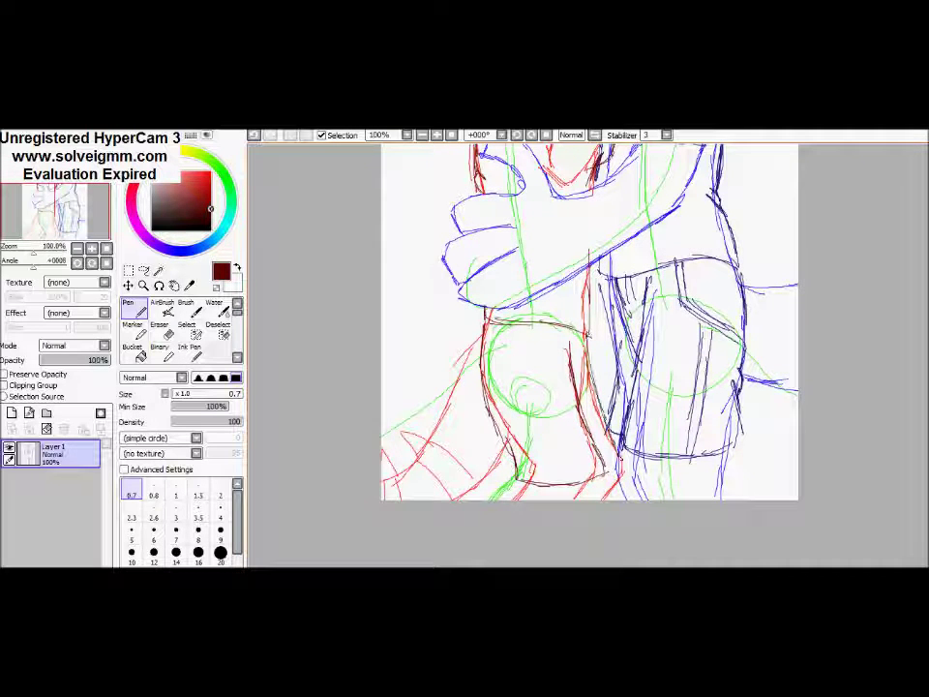
Return the pen colour to bright red and sketch the red character's second ear behind the first
click(422, 134)
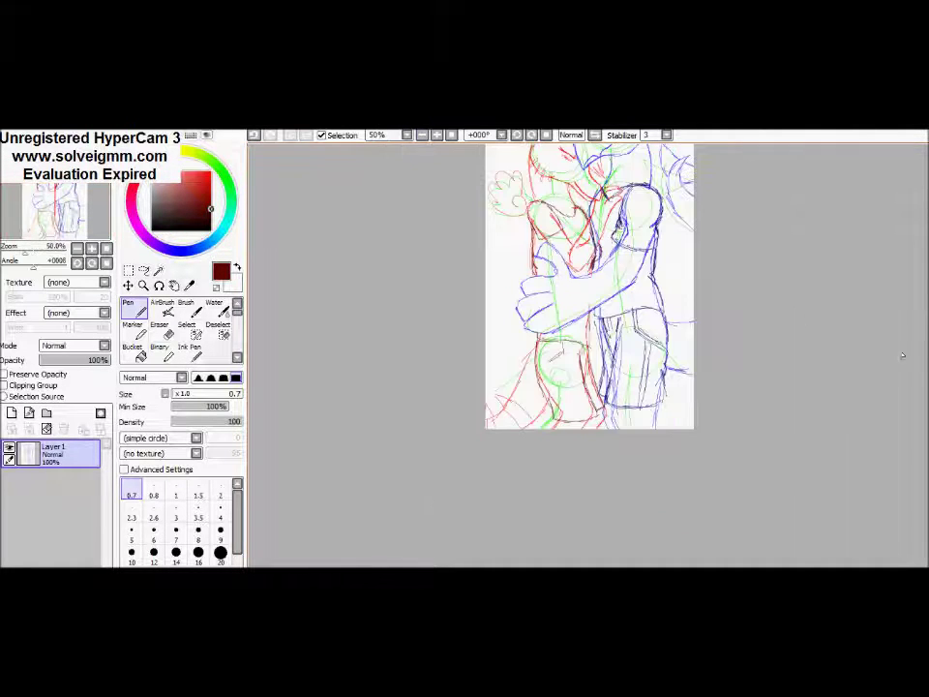
scroll(588, 346, up, 2)
click(211, 173)
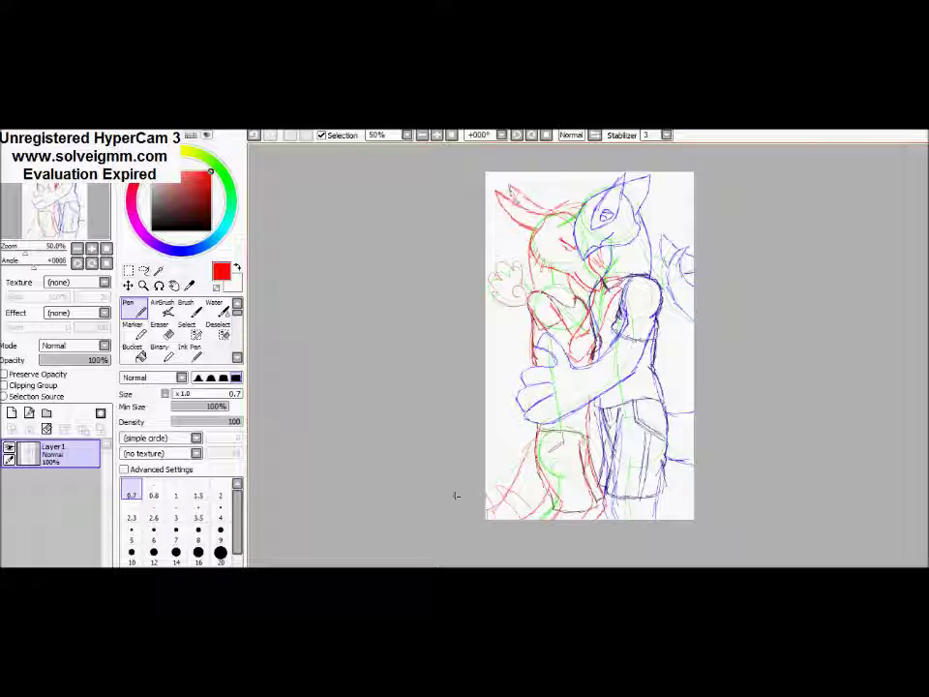
Lower the sketch layer's opacity to 46% and add a new layer above it
drag(109, 359, 72, 360)
click(11, 412)
Switch to Skype, send the chat reply "No", and return to the drawing
key(alt+Tab)
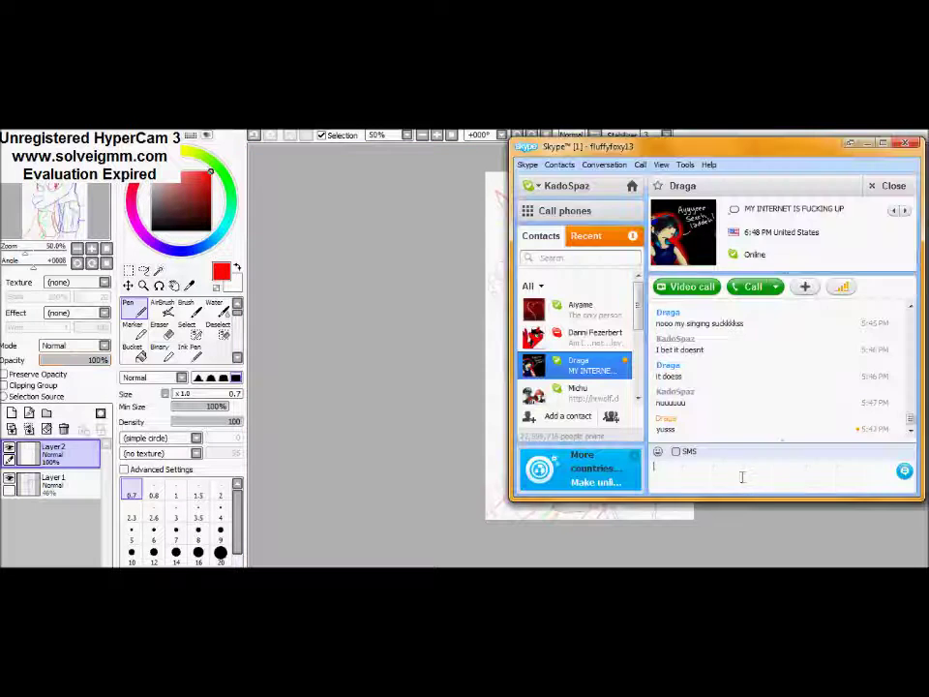
key(alt+Tab)
Set the pen to black and try outline strokes on the blue character's head at sizes 5 and 4, undoing both
scroll(589, 345, up, 2)
scroll(588, 346, up, 5)
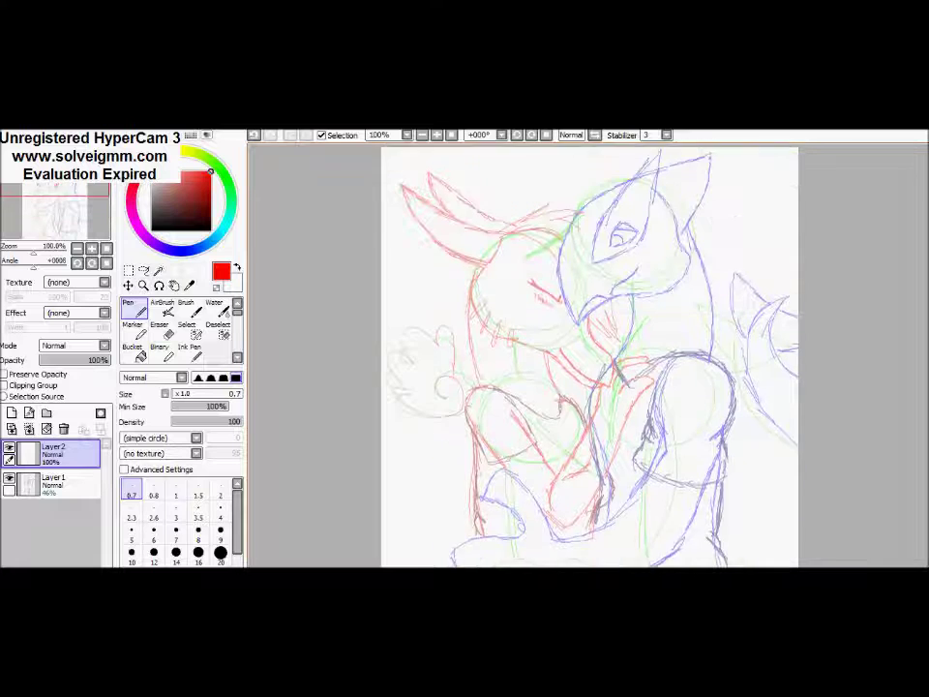
click(131, 531)
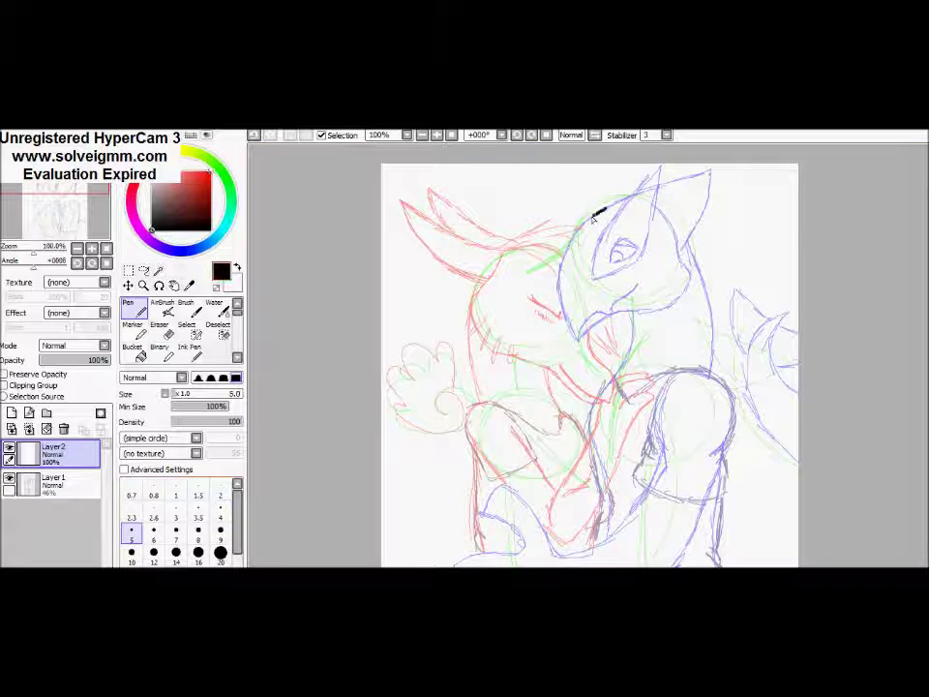
mouse_move(595, 217)
mouse_down()
mouse_move(569, 258)
mouse_move(569, 317)
mouse_up()
key(ctrl+z)
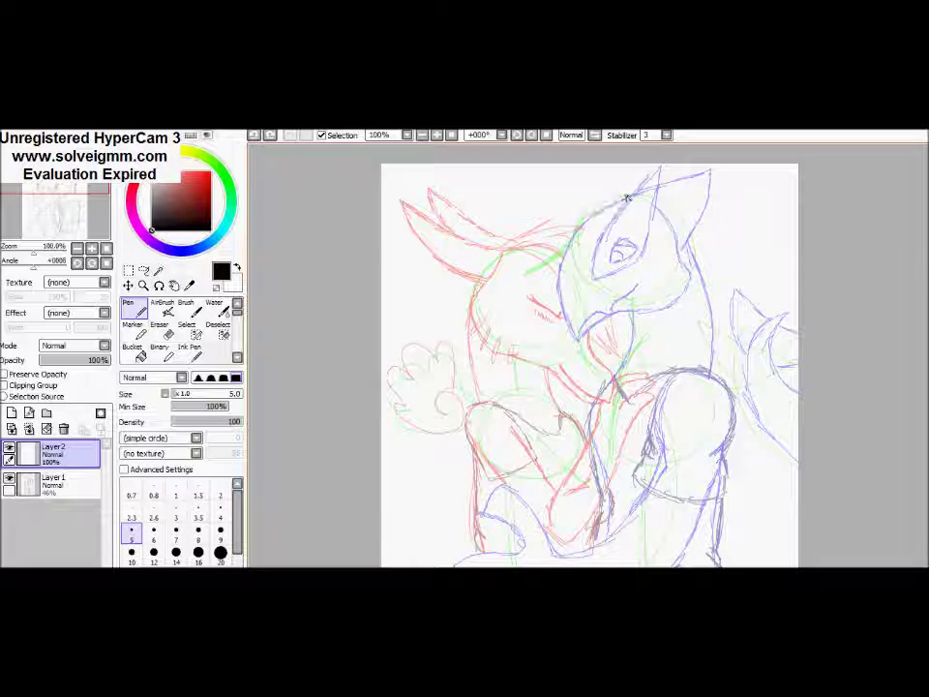
key(bracketleft)
mouse_move(618, 199)
mouse_down()
mouse_move(585, 225)
mouse_move(566, 279)
mouse_up()
key(ctrl+z)
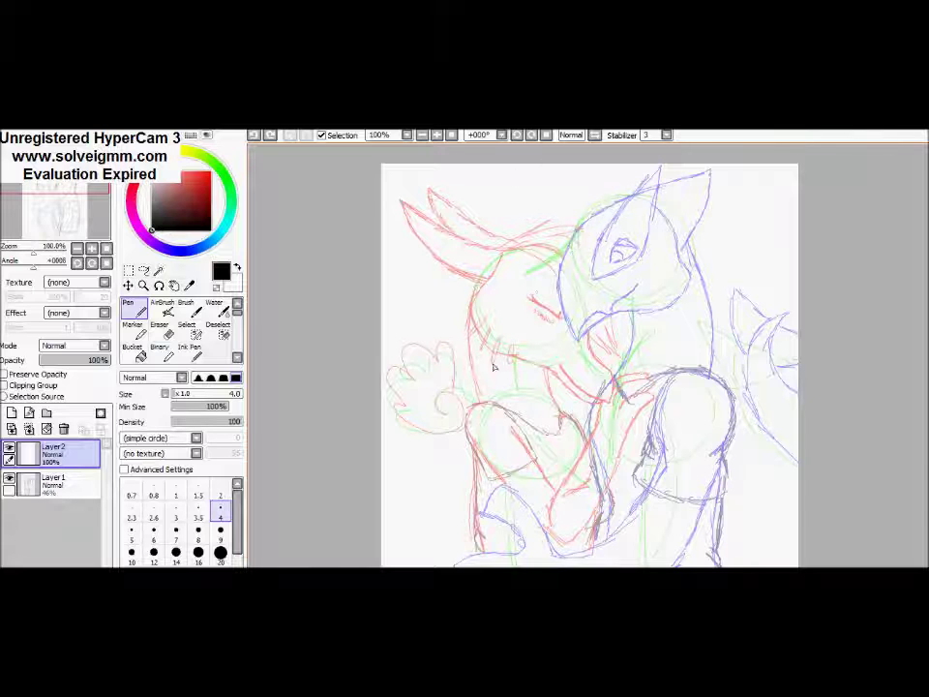
Switch to Skype and send the chat messages "I CANT DRAW DIGITALLY!" and "UGH"
key(alt+Tab)
text(I CANT DRAW DIGITALLY!)
key(Return)
text(UGH)
key(Return)
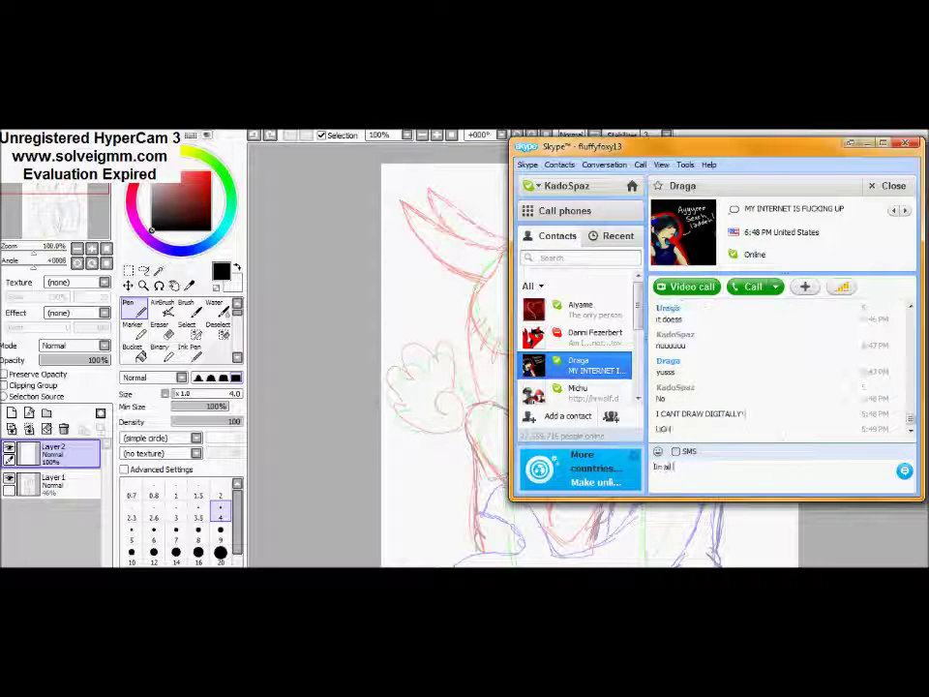
Return to the drawing and ink the blue character's head, front ear, eye and beak in black
key(alt+Tab)
mouse_move(629, 196)
mouse_down()
mouse_move(574, 239)
mouse_move(563, 326)
mouse_move(573, 353)
mouse_move(618, 306)
mouse_move(614, 327)
mouse_move(671, 305)
mouse_move(690, 283)
mouse_move(659, 204)
mouse_move(626, 214)
mouse_move(594, 260)
mouse_move(593, 280)
mouse_move(636, 264)
mouse_move(653, 231)
mouse_move(650, 177)
mouse_up()
drag(621, 263, 635, 252)
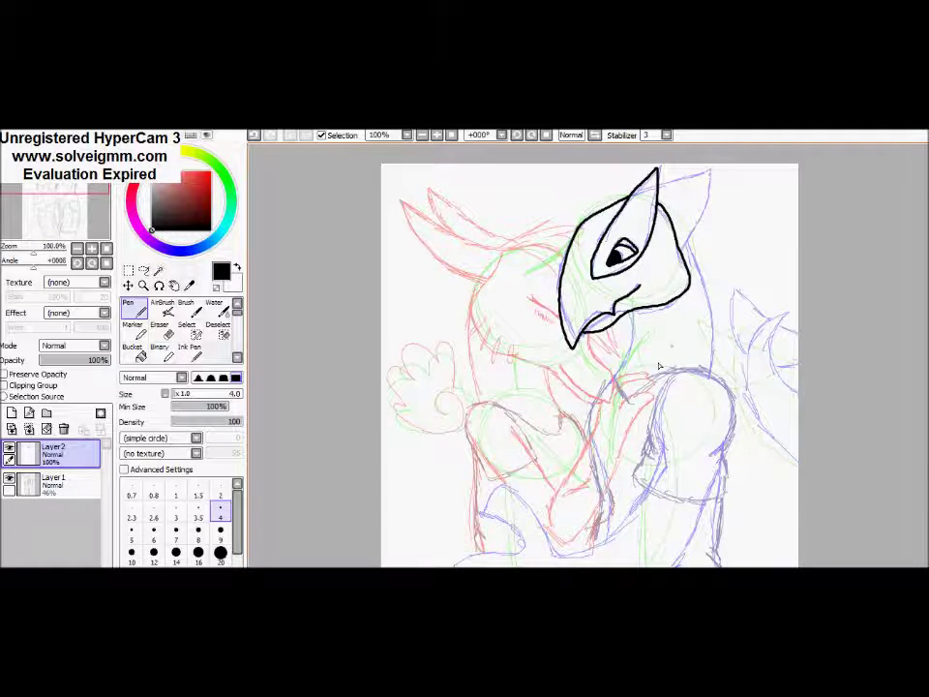
Switch to Skype, send the chat reply ".....", and return to the drawing
key(alt+Tab)
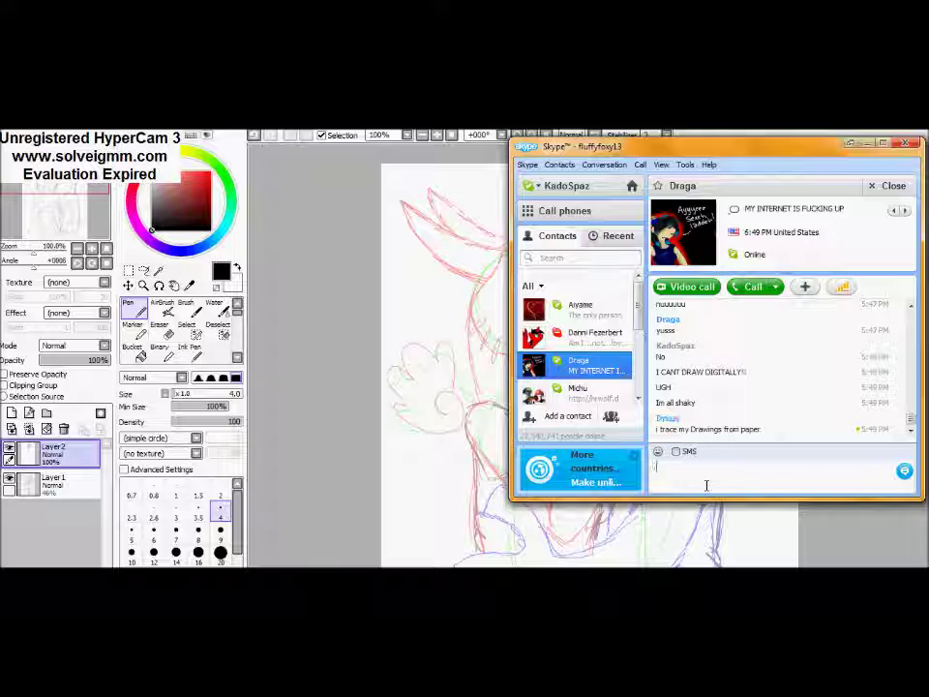
click(344, 389)
Ink the blue character's back ear, neck, shoulder and sleeve, and outline the embracing arm and hand
mouse_move(660, 174)
mouse_down()
mouse_move(713, 169)
mouse_move(685, 244)
mouse_move(712, 376)
mouse_up()
drag(631, 334, 614, 380)
mouse_move(675, 383)
mouse_down()
mouse_move(657, 450)
mouse_move(631, 482)
mouse_move(731, 495)
mouse_move(718, 457)
mouse_move(734, 409)
mouse_move(703, 376)
mouse_move(708, 356)
mouse_move(695, 385)
mouse_move(623, 453)
mouse_move(522, 509)
mouse_move(471, 484)
mouse_up()
scroll(921, 332, down, 3)
mouse_move(479, 474)
mouse_down()
mouse_move(438, 461)
mouse_move(505, 434)
mouse_move(461, 404)
mouse_move(518, 389)
mouse_move(558, 356)
mouse_up()
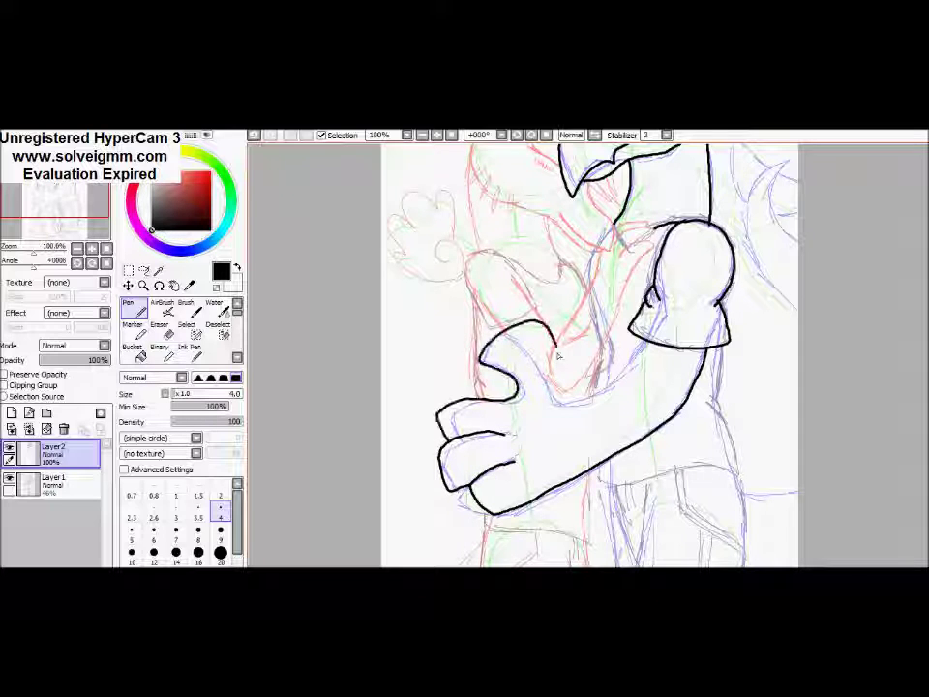
Undo the last two hand strokes, redraw the upper finger, thumb and inner forearm, and ink the shirt's back and hem
key(ctrl+z)
key(ctrl+z)
drag(443, 413, 536, 393)
drag(485, 358, 513, 334)
mouse_move(514, 334)
mouse_down()
mouse_move(552, 386)
mouse_move(661, 354)
mouse_up()
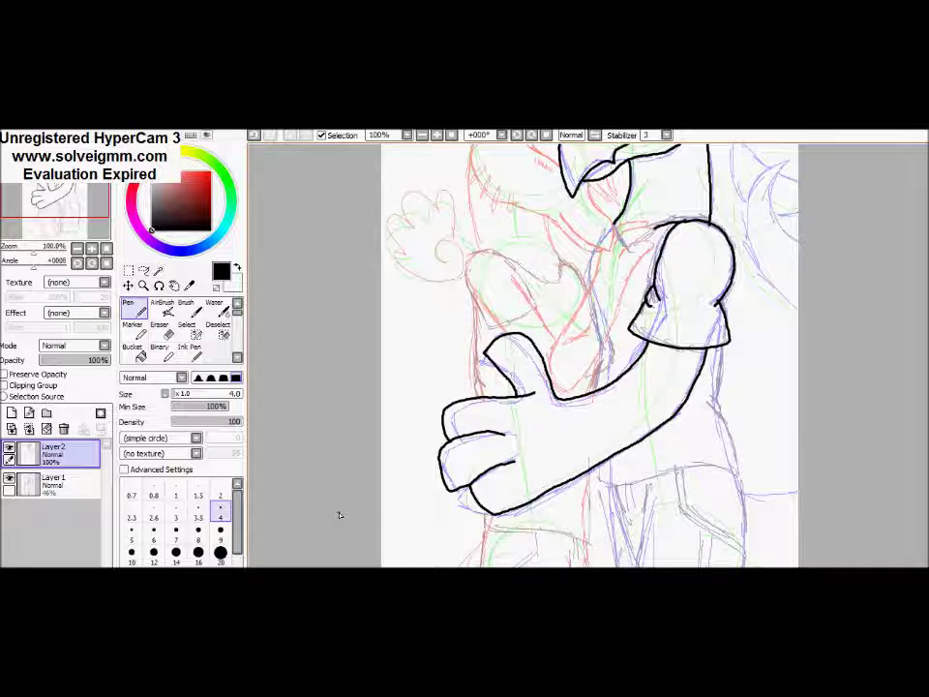
scroll(602, 282, down, 2)
mouse_move(706, 354)
mouse_down()
mouse_move(722, 418)
mouse_move(602, 430)
mouse_up()
Switch to Skype, send the message "its just i cant use a pen tablet anymore", and return to the drawing
key(alt+Tab)
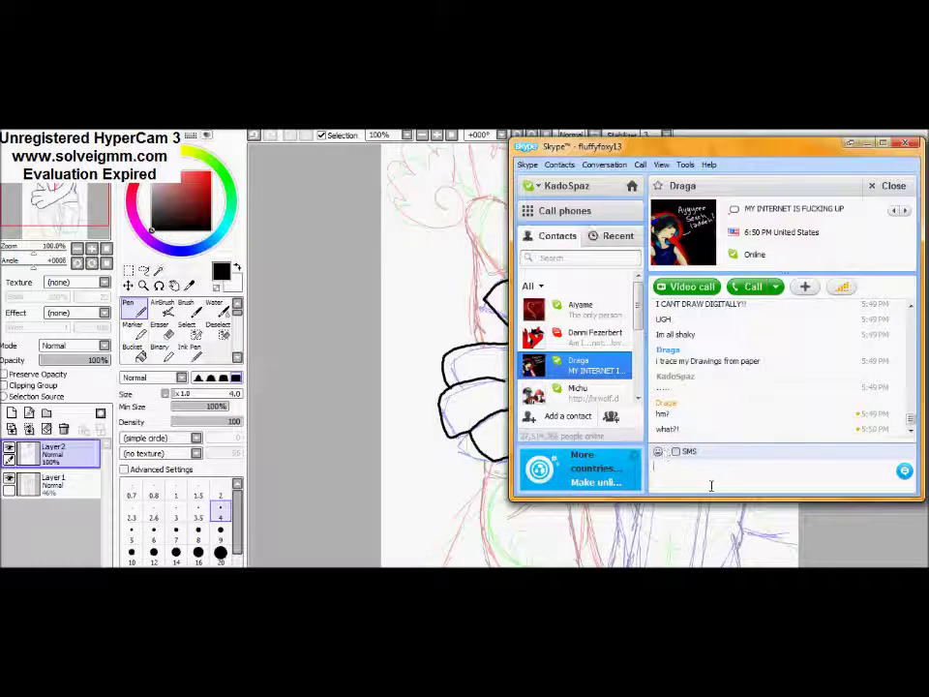
text(its just cuset s)
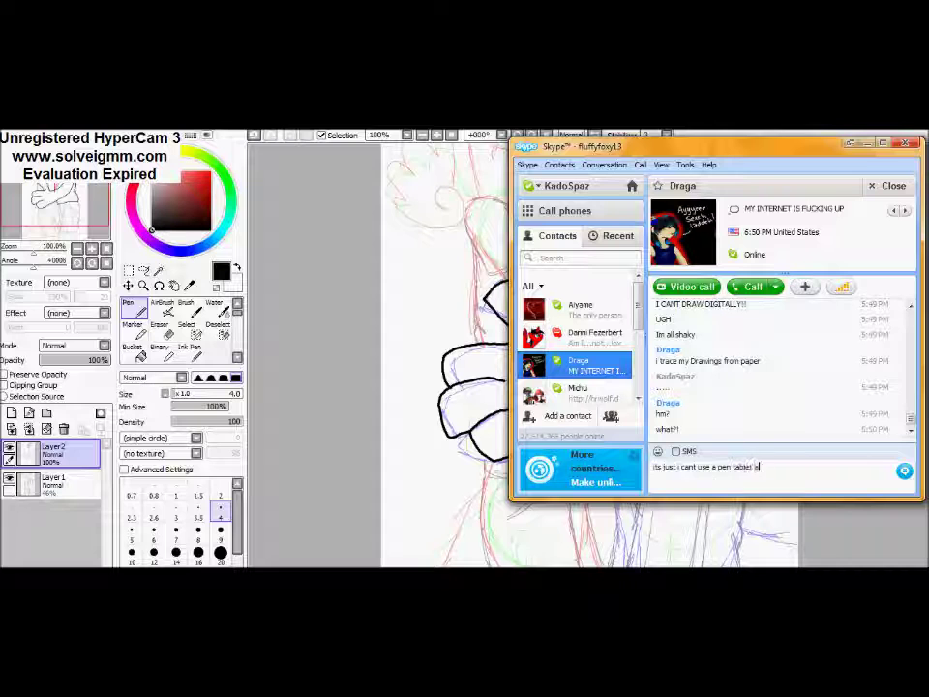
key(Return)
click(296, 404)
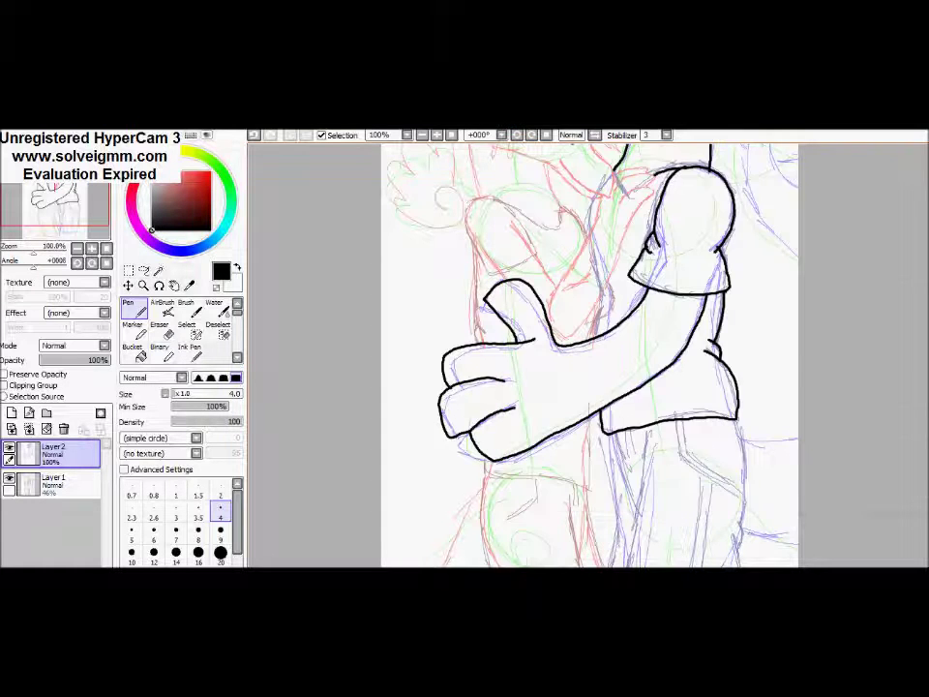
Ink both legs of the blue character's shorts, adding the pocket, the side stripe and short crease lines
scroll(647, 374, down, 2)
mouse_move(647, 370)
mouse_down()
mouse_move(628, 535)
mouse_move(741, 370)
mouse_up()
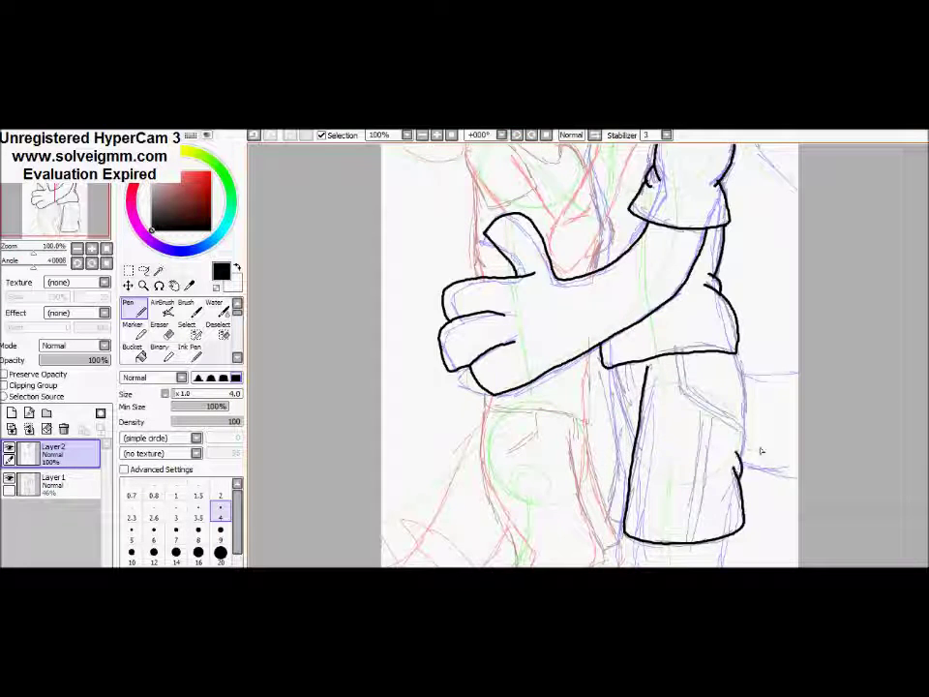
drag(681, 357, 745, 422)
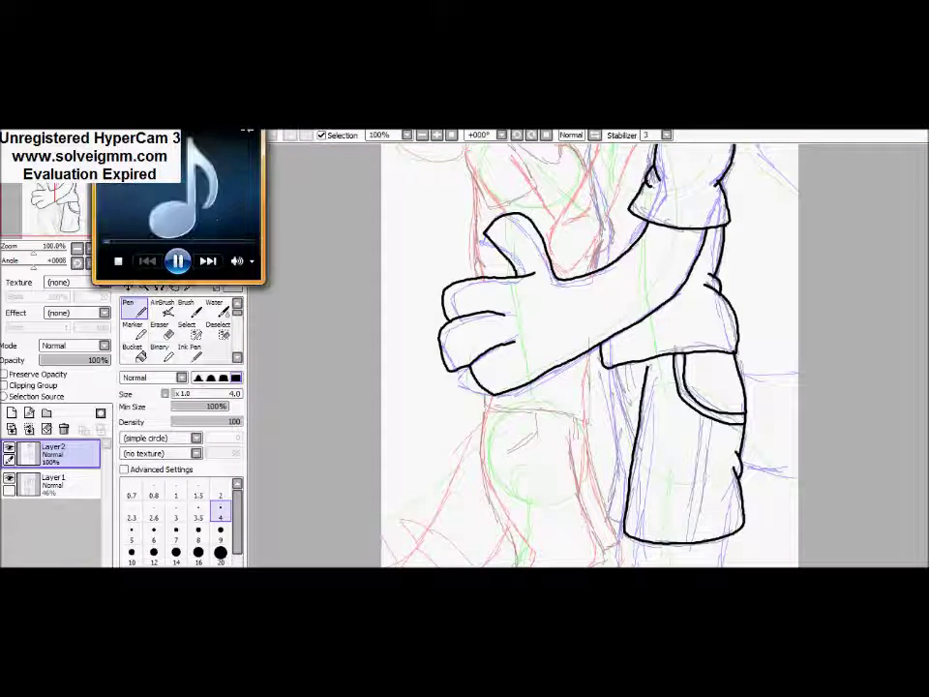
mouse_move(606, 366)
mouse_down()
mouse_move(599, 506)
mouse_move(628, 521)
mouse_up()
drag(701, 463, 702, 536)
drag(622, 366, 618, 387)
drag(635, 364, 634, 387)
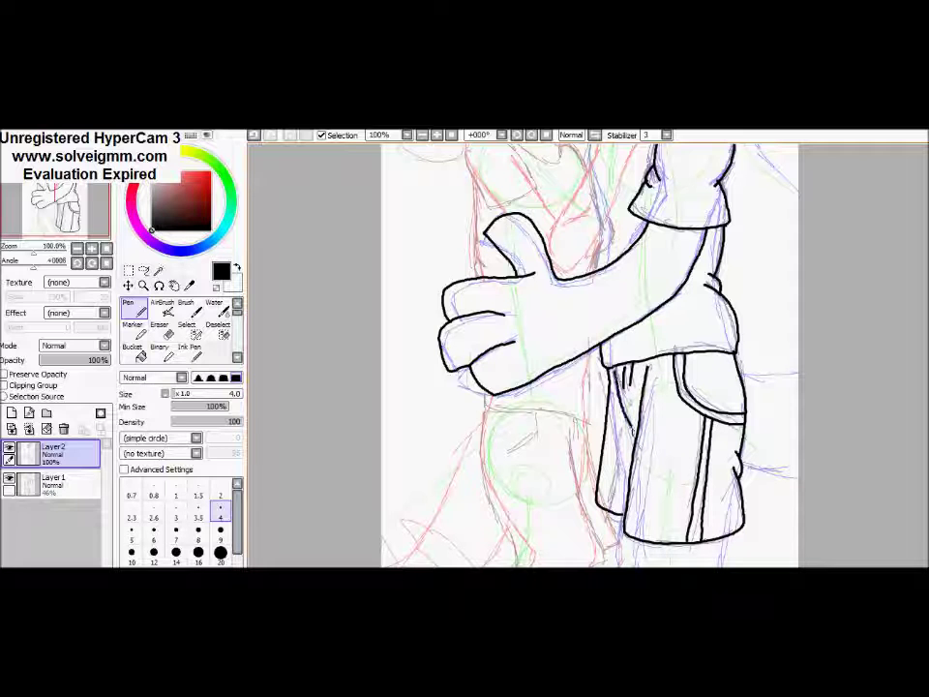
Ink the blue character's tail base and spiked tail end, plus the lower legs below the shorts
drag(741, 355, 799, 356)
scroll(590, 354, up, 5)
mouse_move(736, 189)
mouse_down()
mouse_move(789, 218)
mouse_move(773, 254)
mouse_move(799, 302)
mouse_up()
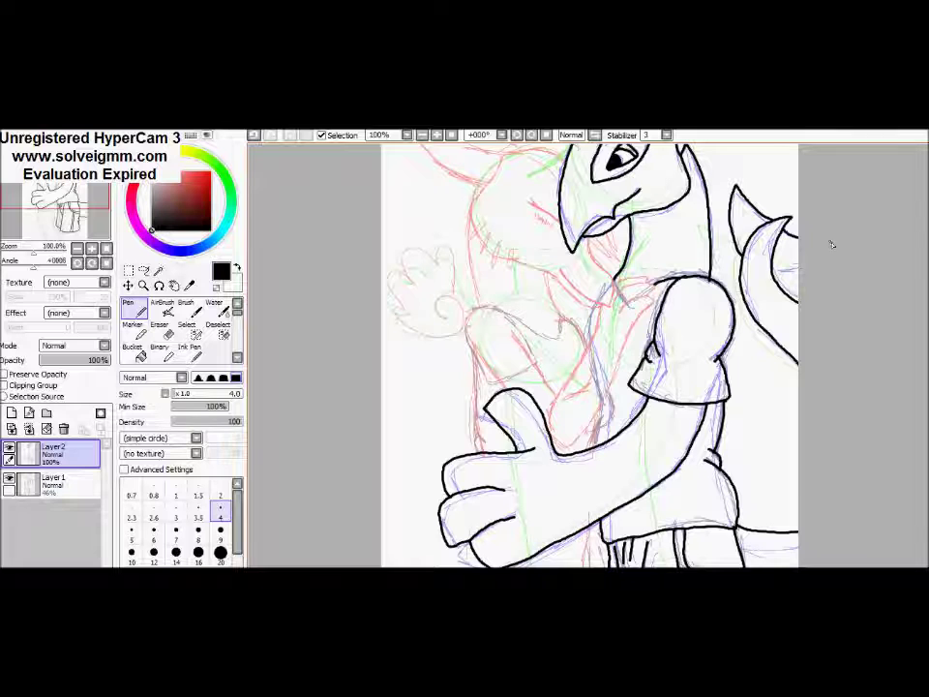
scroll(634, 422, down, 8)
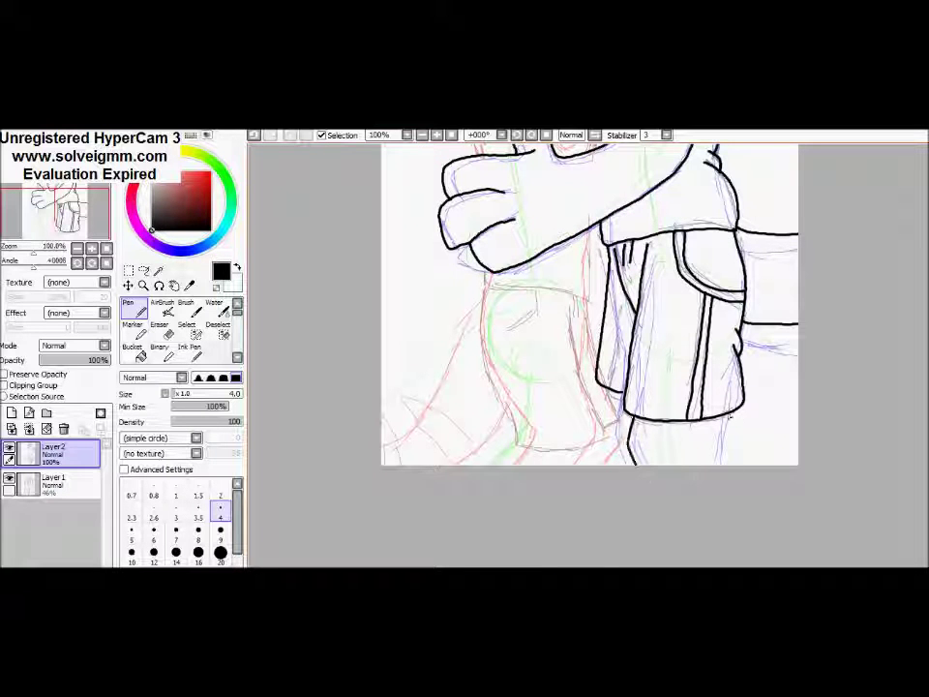
scroll(629, 487, up, 1)
Ink the red character's hair tuft, snout and protruding teeth, plus the fangs below the blue character's beak
scroll(591, 353, up, 8)
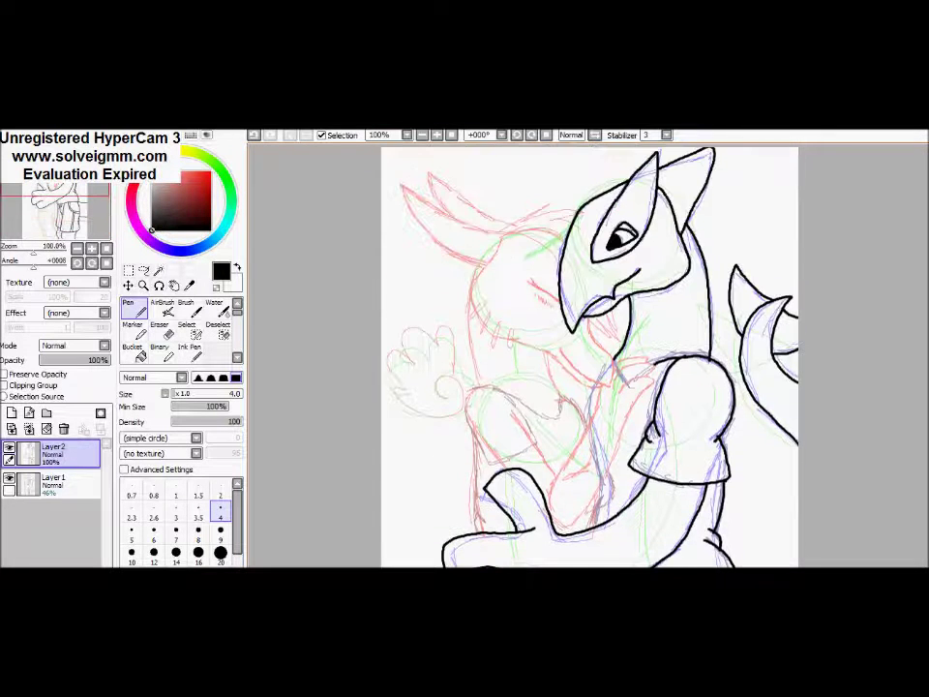
drag(504, 233, 566, 223)
drag(614, 312, 593, 331)
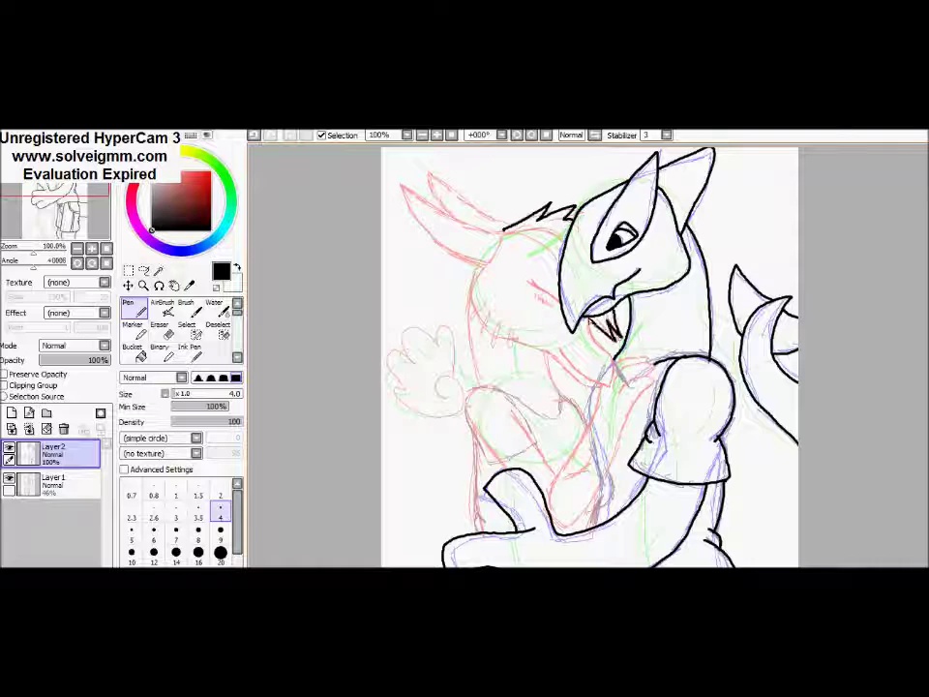
mouse_move(501, 234)
mouse_down()
mouse_move(470, 306)
mouse_move(484, 312)
mouse_move(498, 348)
mouse_up()
drag(507, 331, 511, 346)
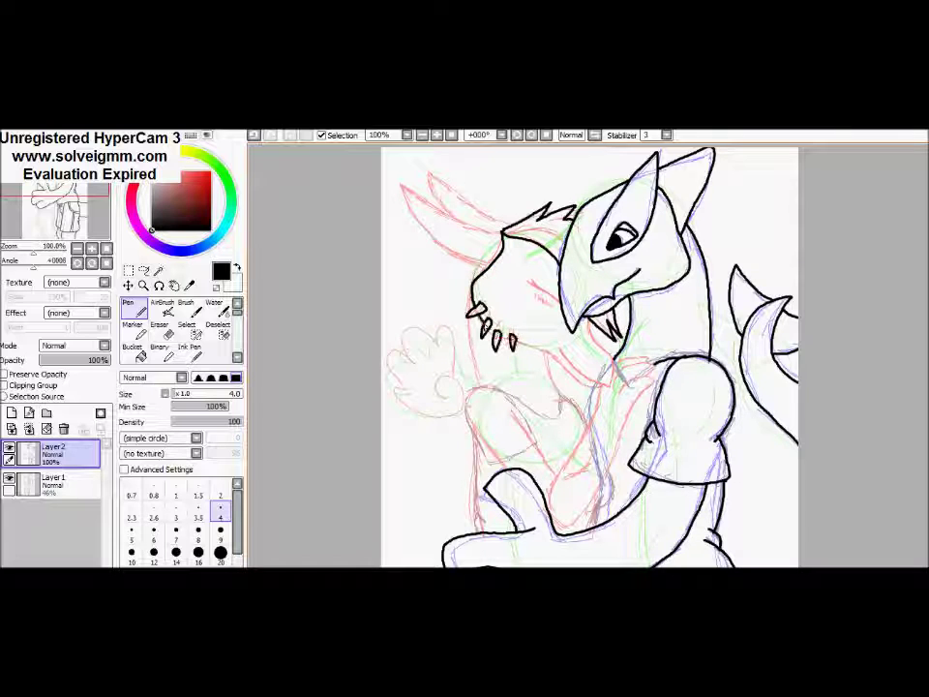
Ink the red character's long ears, back of the neck, jaw and closed eye, redrawing the lower jaw stroke once
mouse_move(502, 233)
mouse_down()
mouse_move(403, 188)
mouse_move(484, 260)
mouse_move(431, 172)
mouse_up()
mouse_move(475, 272)
mouse_down()
mouse_move(484, 382)
mouse_move(579, 332)
mouse_move(611, 387)
mouse_up()
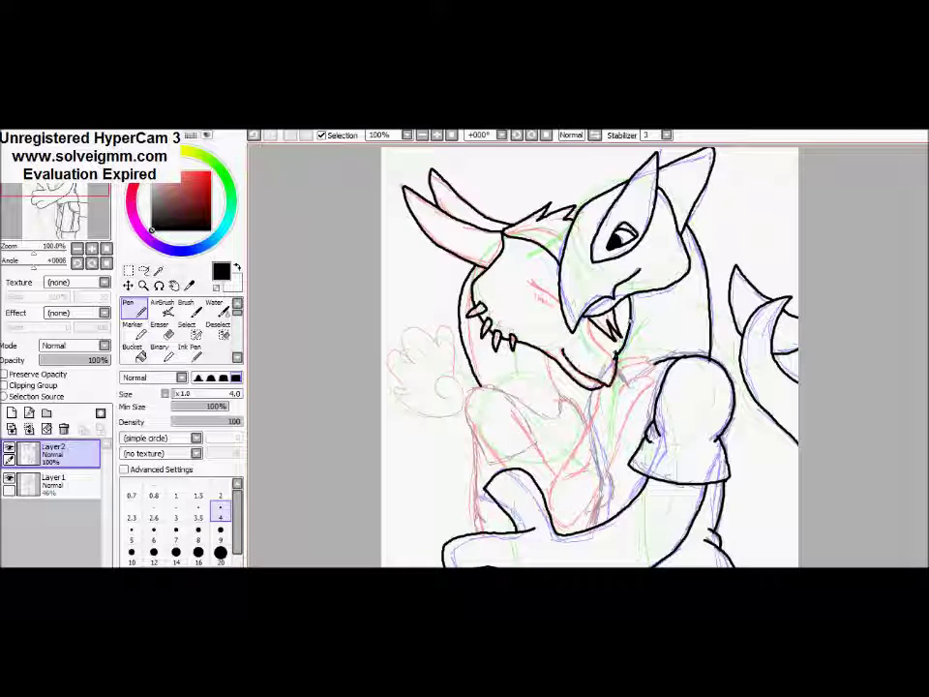
key(ctrl+z)
drag(563, 352, 612, 388)
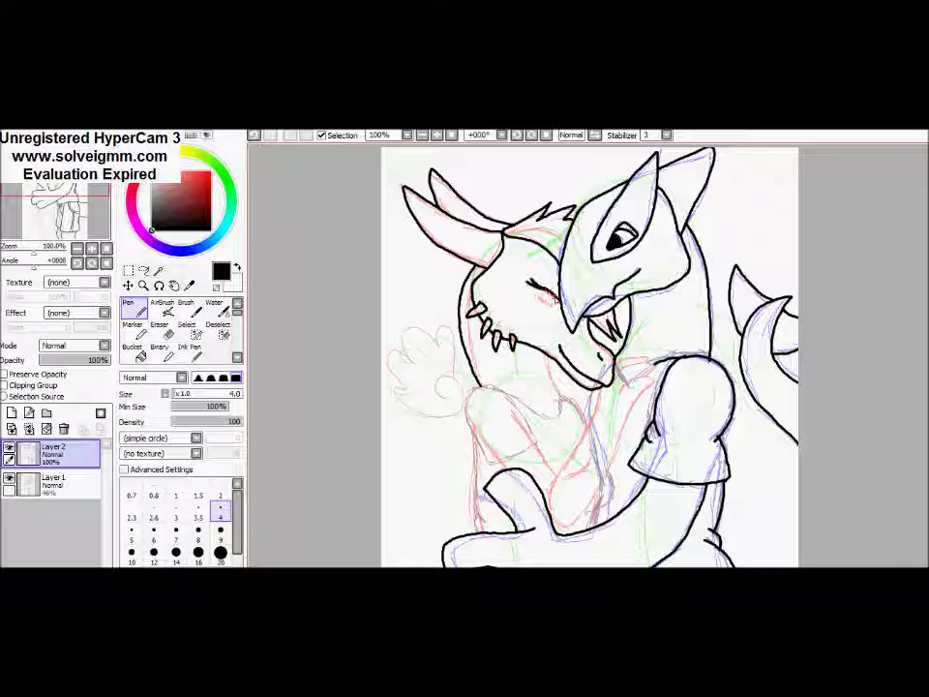
Ink the red character's neck, sleeve, shirt side and bent arm, plus the lobed shape with a spiral beside the shoulder
mouse_move(547, 362)
mouse_down()
mouse_move(476, 395)
mouse_move(471, 441)
mouse_move(531, 453)
mouse_move(516, 408)
mouse_move(559, 399)
mouse_up()
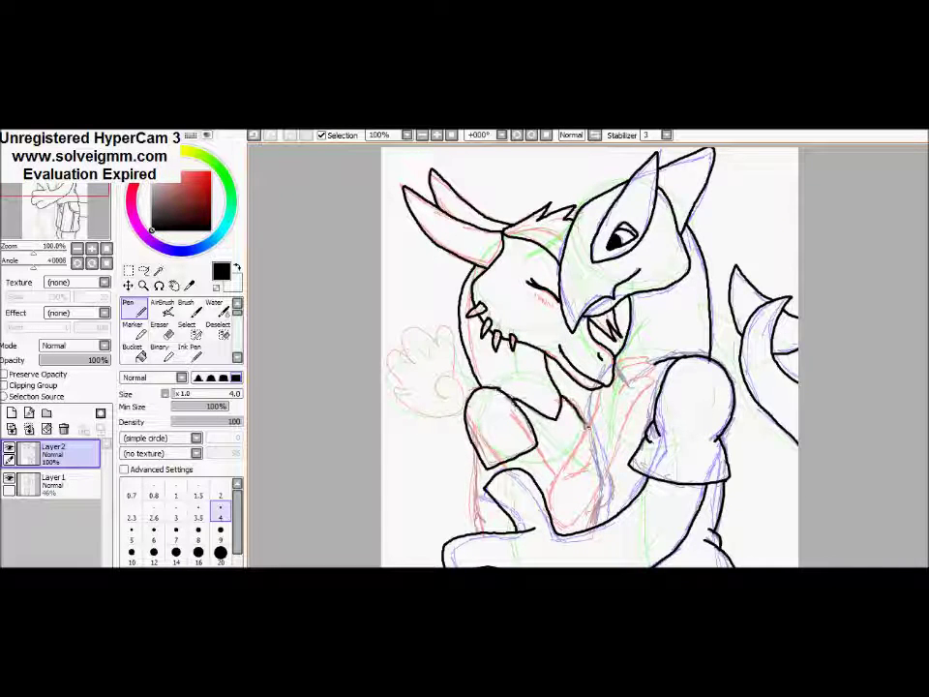
scroll(380, 300, down, 2)
drag(552, 449, 582, 369)
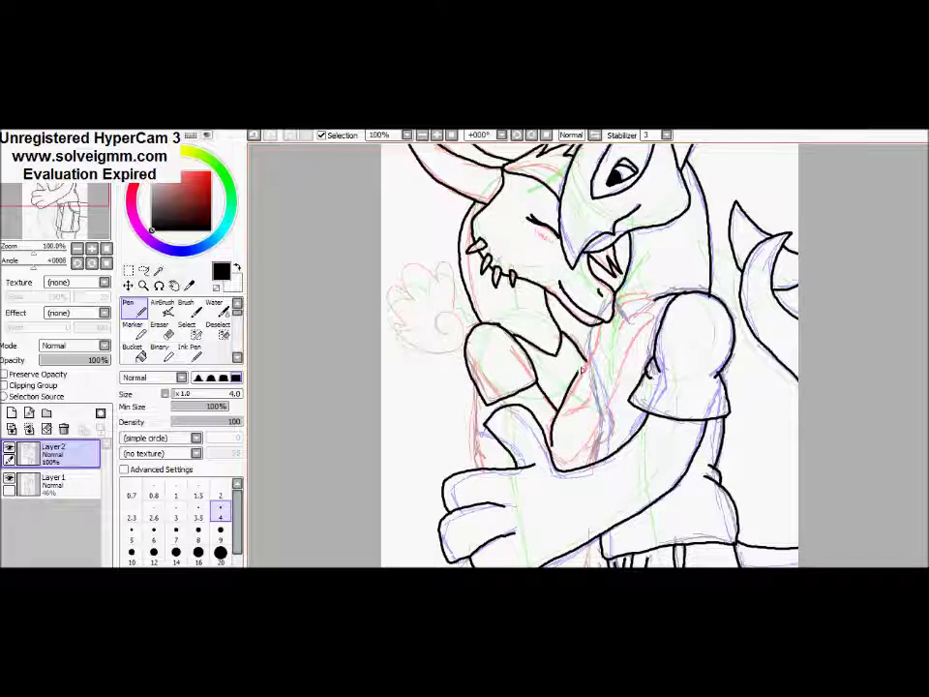
mouse_move(575, 447)
mouse_down()
mouse_move(595, 358)
mouse_move(641, 304)
mouse_move(579, 454)
mouse_up()
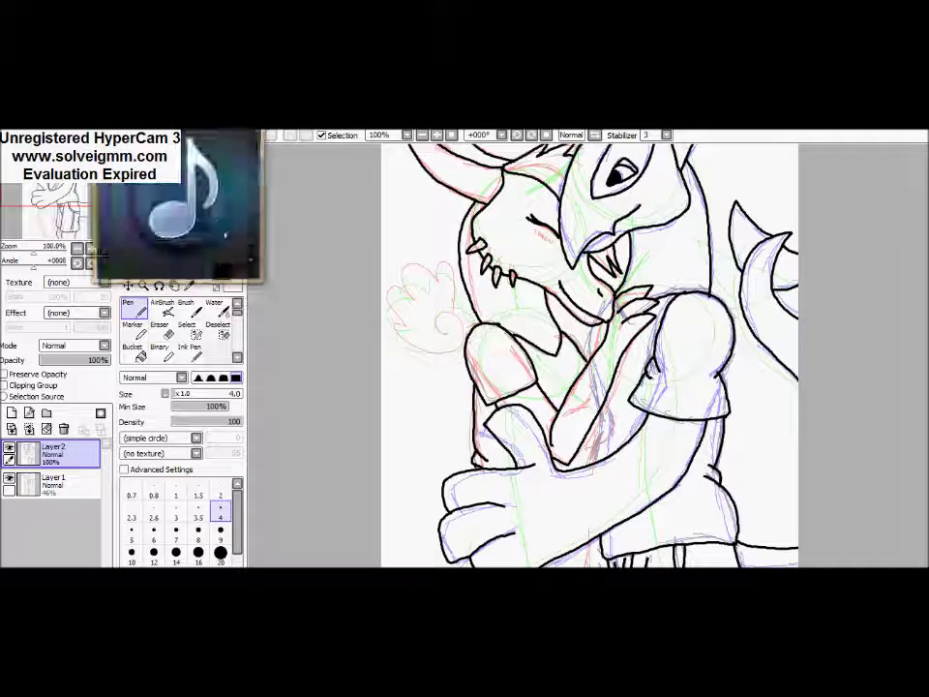
mouse_move(448, 336)
mouse_down()
mouse_move(440, 320)
mouse_move(387, 295)
mouse_move(450, 271)
mouse_up()
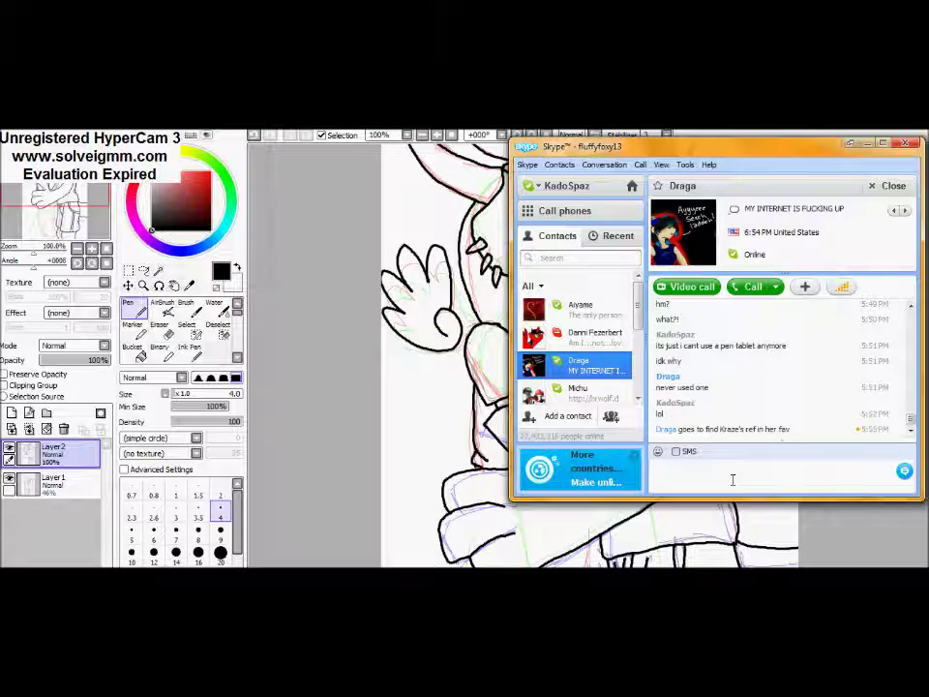
Return to the drawing and ink the red character's shirt hem and shorts with the pocket line
click(869, 363)
scroll(869, 363, down, 5)
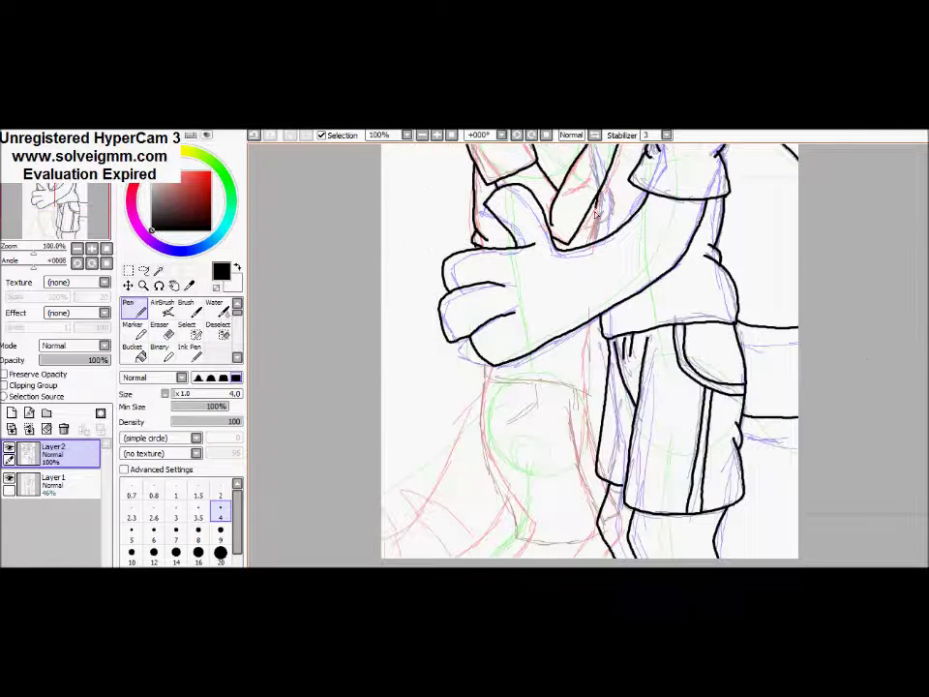
drag(477, 384, 475, 352)
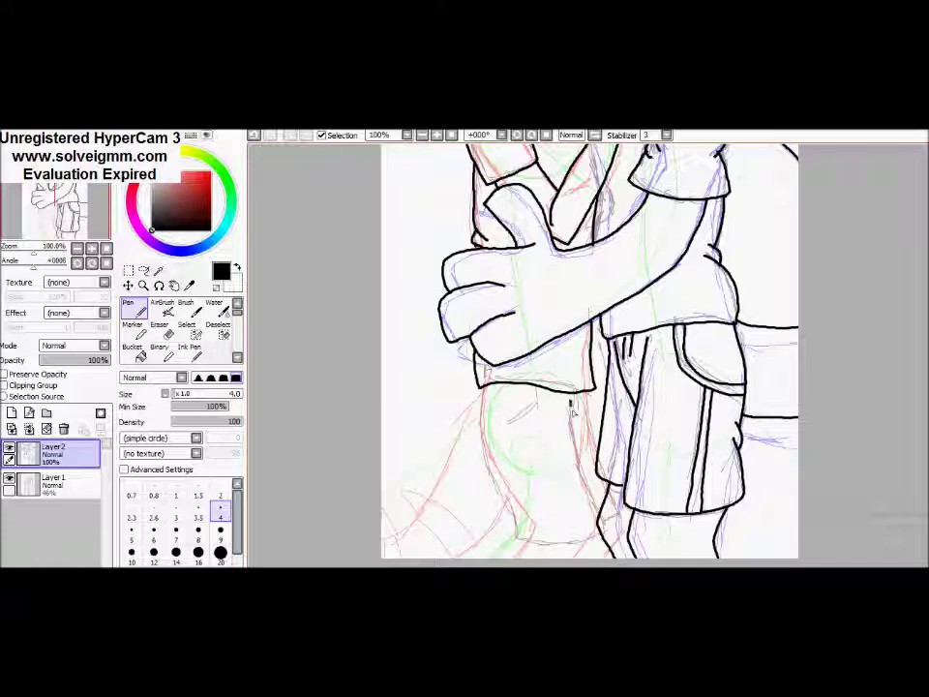
mouse_move(589, 537)
mouse_down()
mouse_move(518, 534)
mouse_move(491, 477)
mouse_up()
drag(538, 401, 505, 424)
Switch to Skype, write a chat message about digital art, and return to the drawing
key(alt+Tab)
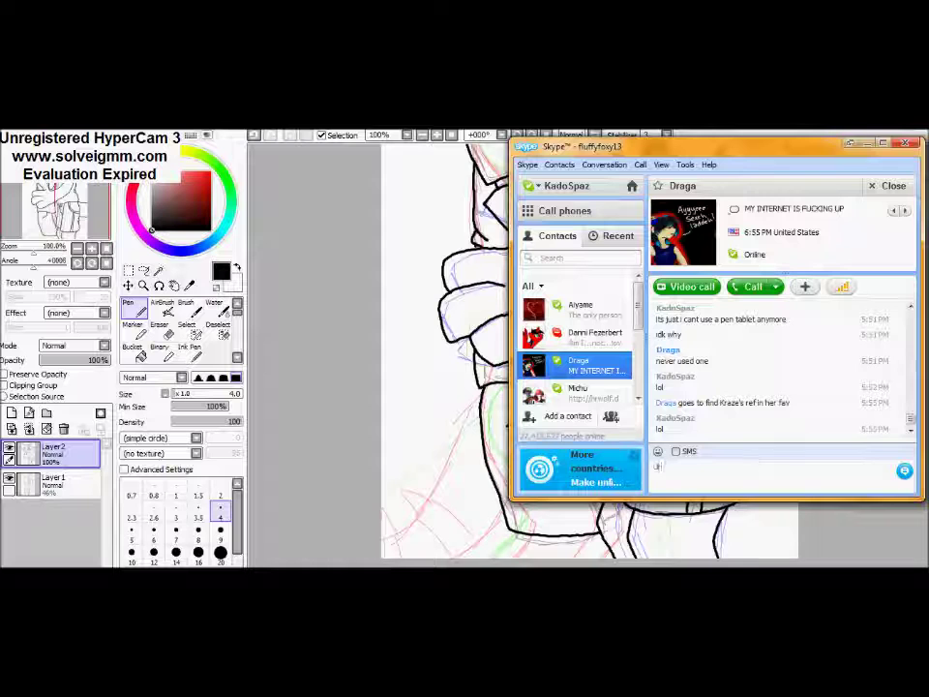
text(ic that will be digital ar)
key(alt+Tab)
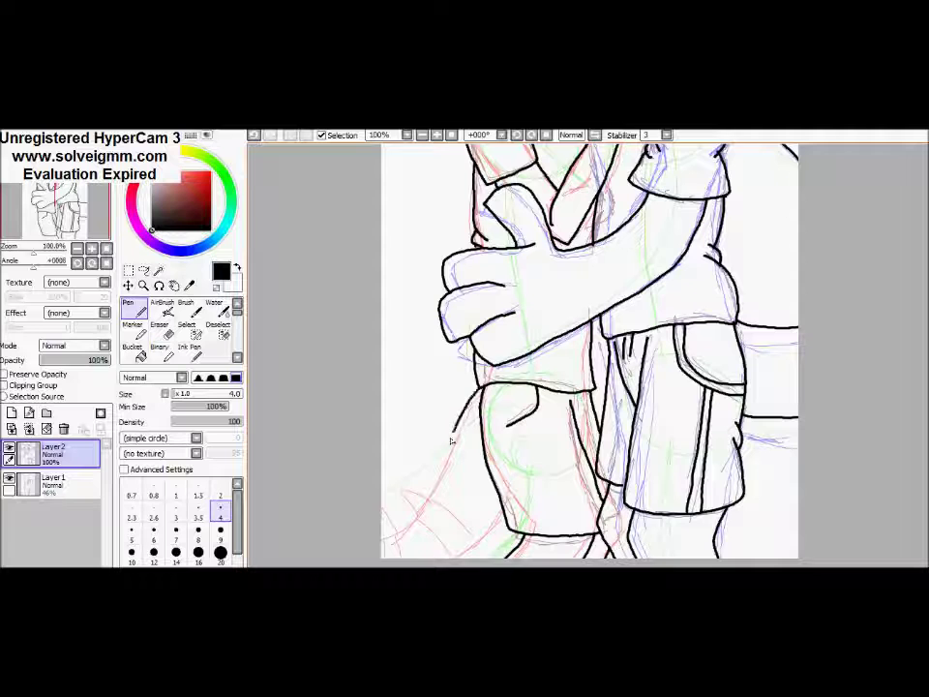
Ink the red character's tail at the canvas's lower corner, adding the spike and the curved stripes
mouse_move(460, 422)
mouse_down()
mouse_move(427, 496)
mouse_move(358, 558)
mouse_up()
drag(398, 492, 399, 535)
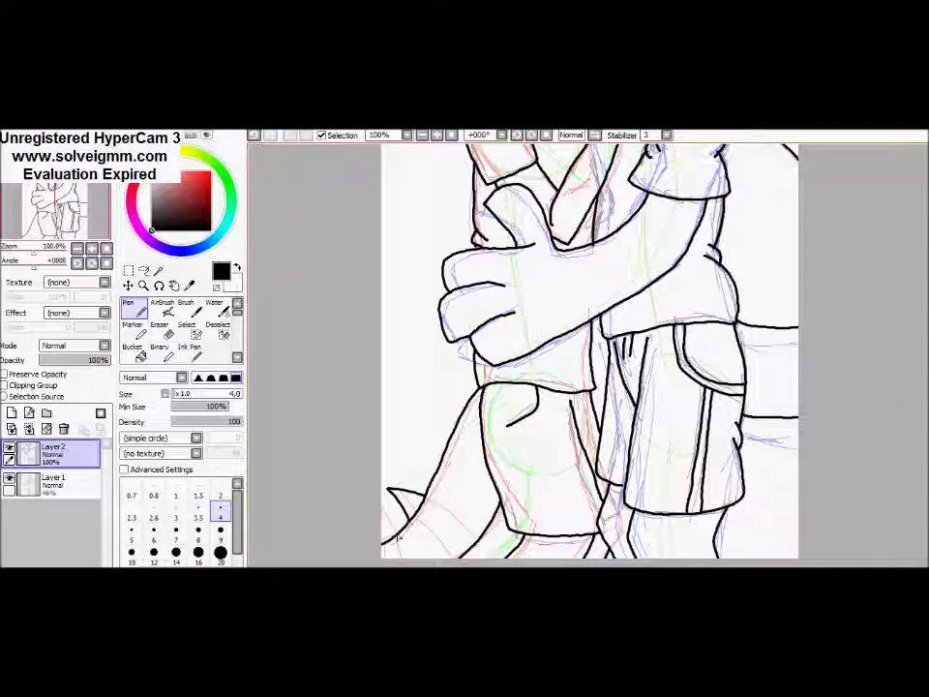
drag(425, 496, 479, 530)
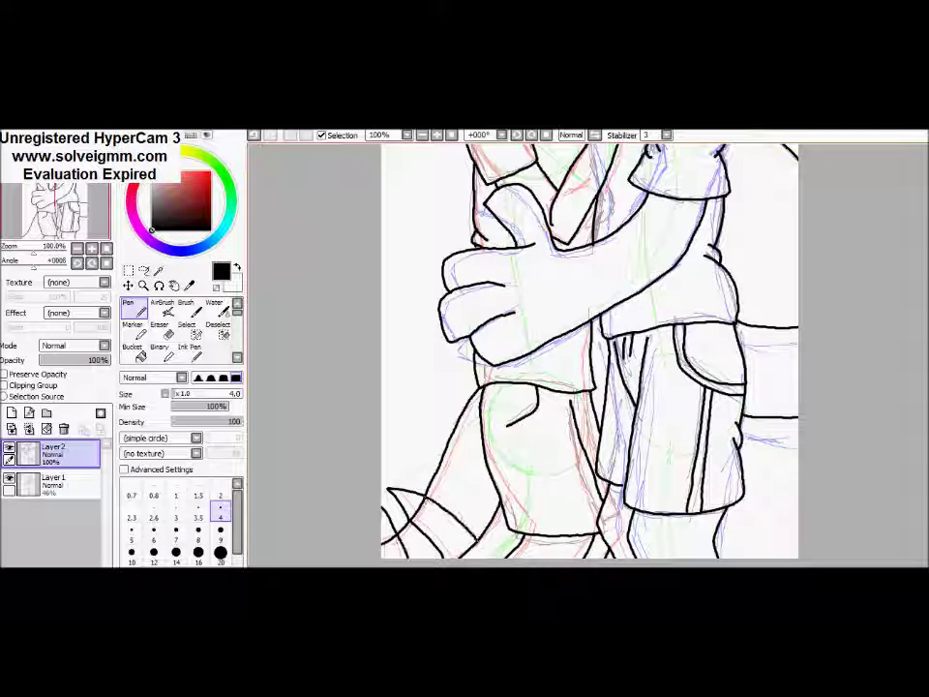
Hide the sketch layer, Layer1, and add a new layer between it and the line art for coloring
click(421, 136)
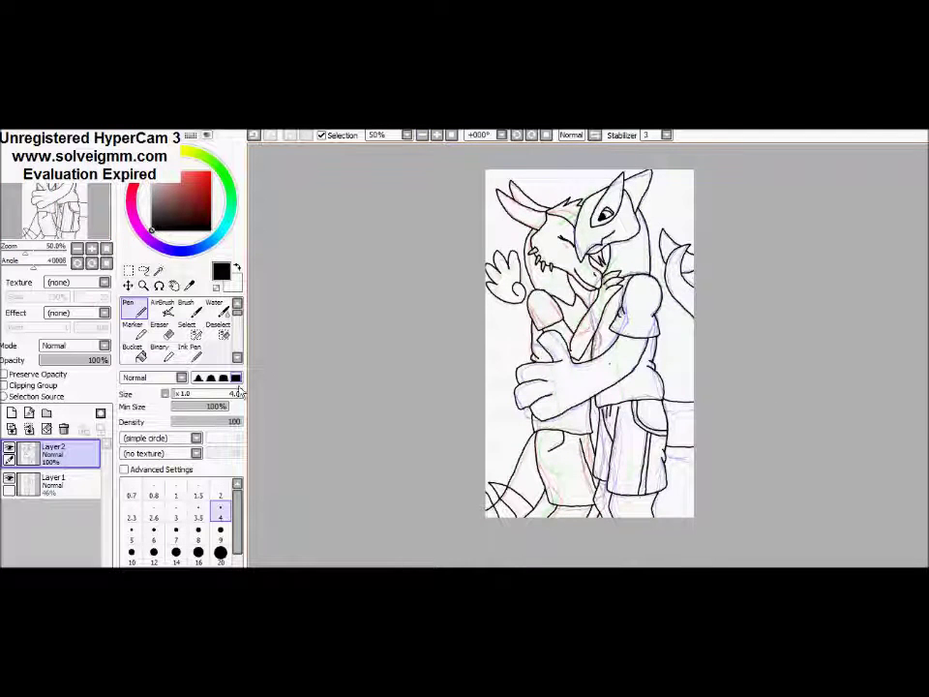
click(8, 478)
click(159, 271)
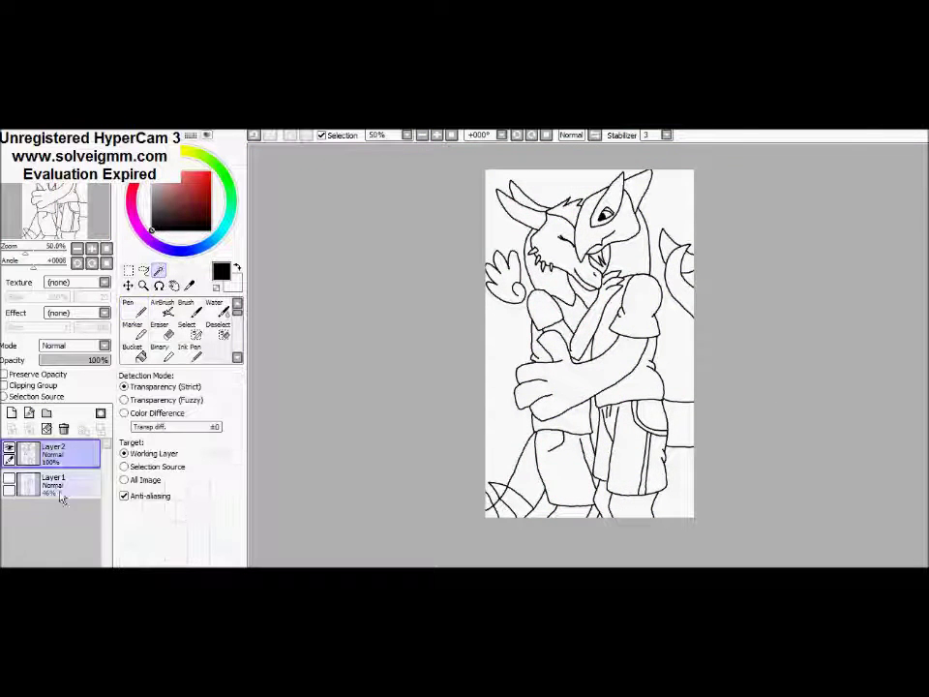
click(10, 412)
Select the red character's face, neck, arm and tail areas on Layer2 with the Magic Wand
click(596, 310)
click(556, 319)
click(583, 283)
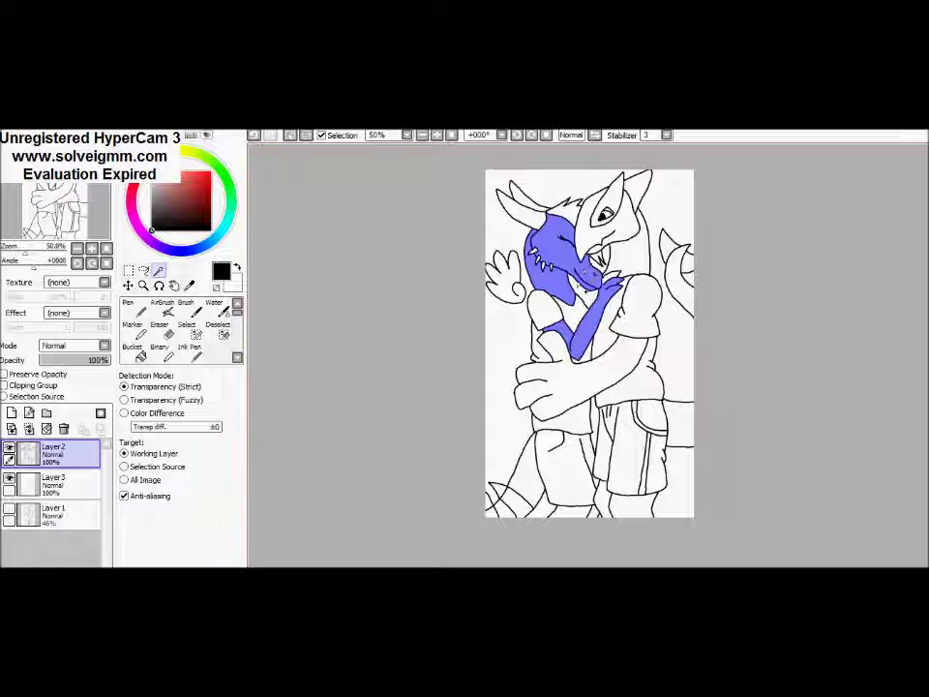
key(ctrl+d)
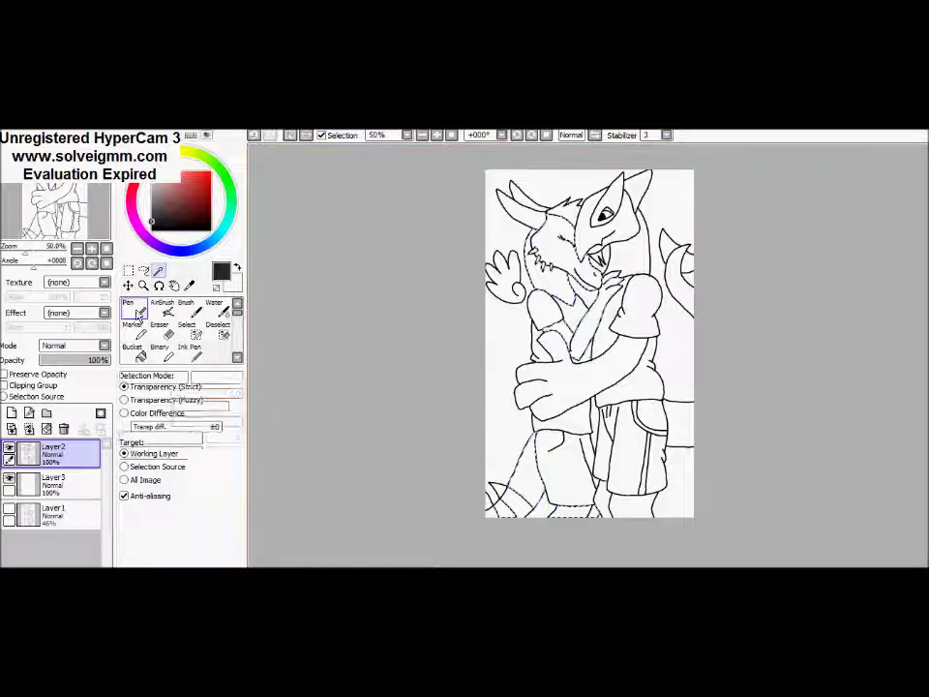
Fill the selected face, neck and arm on Layer3 with near-black, using the Pen at size 46
click(129, 305)
click(437, 135)
scroll(880, 328, up, 2)
click(53, 480)
mouse_move(513, 281)
mouse_down()
mouse_move(581, 334)
mouse_move(571, 349)
mouse_move(596, 383)
mouse_up()
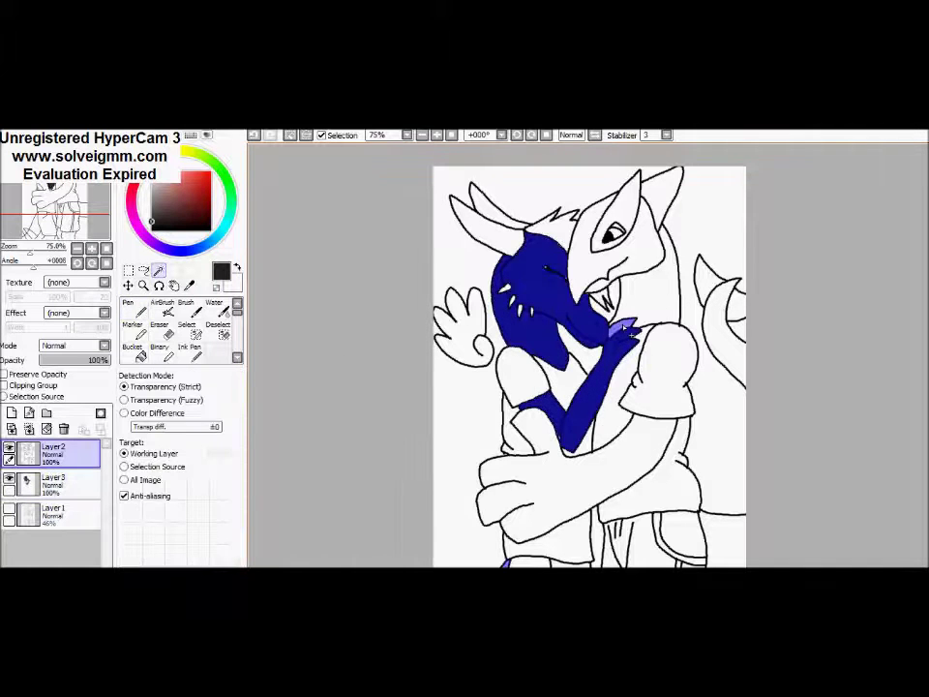
Add the red character's remaining finger areas to the selection and paint the fingers and tail near-black on Layer3
click(186, 327)
scroll(795, 384, down, 3)
click(136, 308)
scroll(523, 194, up, 2)
click(54, 482)
scroll(545, 215, up, 2)
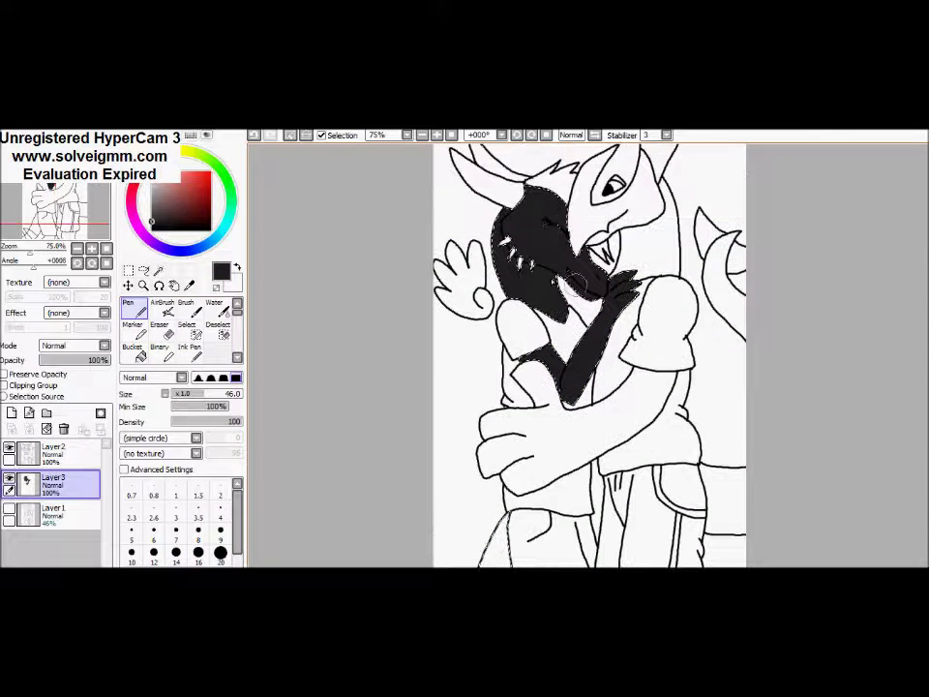
scroll(543, 291, down, 2)
mouse_move(484, 416)
mouse_down()
mouse_move(417, 546)
mouse_move(492, 539)
mouse_up()
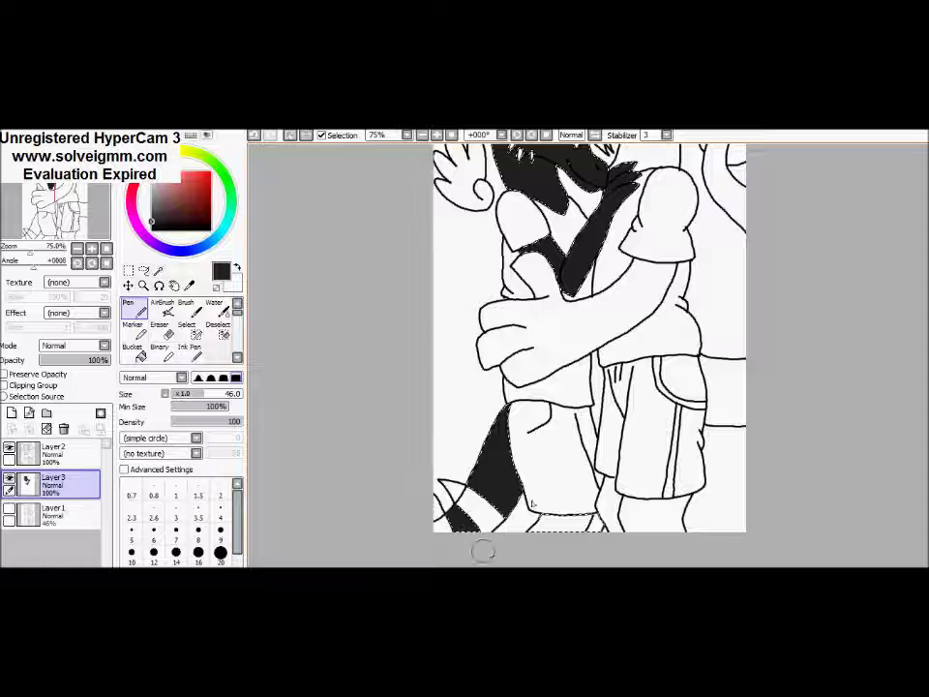
scroll(849, 347, up, 2)
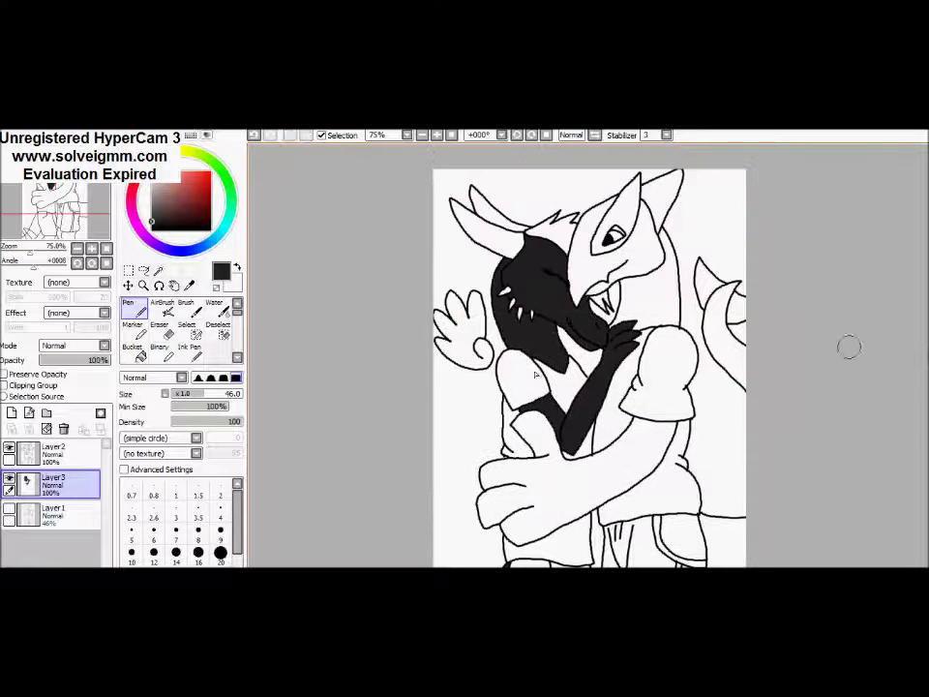
Select the dark character's hair tuft and the strands beneath the other character's muzzle on Layer2 with the Magic Wand
click(159, 270)
click(53, 453)
click(566, 242)
click(184, 333)
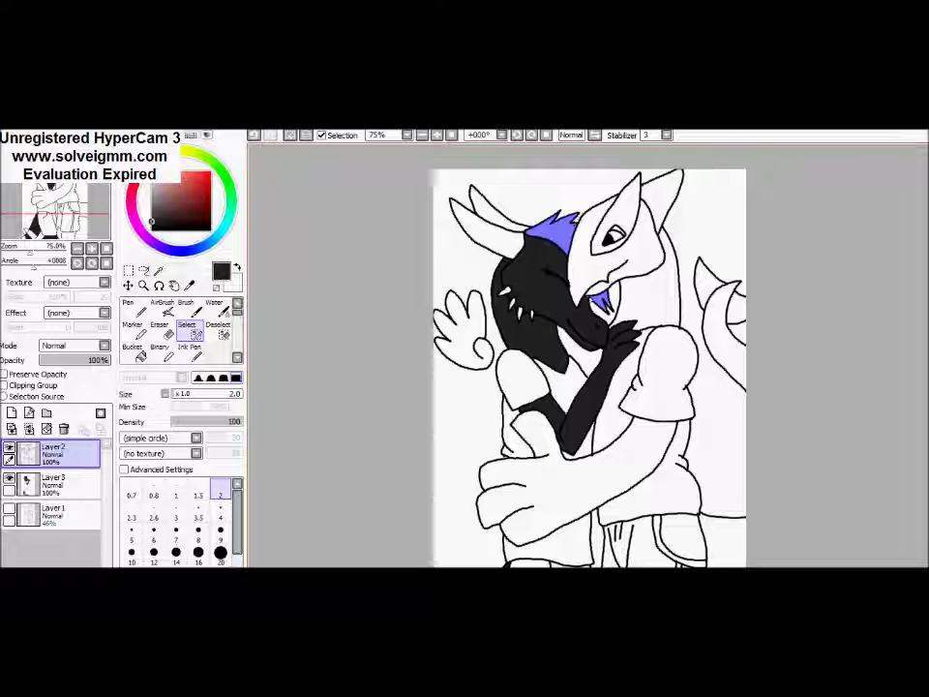
Paint the selected hair black on Layer3 with the Pen and shade its tips cyan using the AirBrush at size 35
click(128, 306)
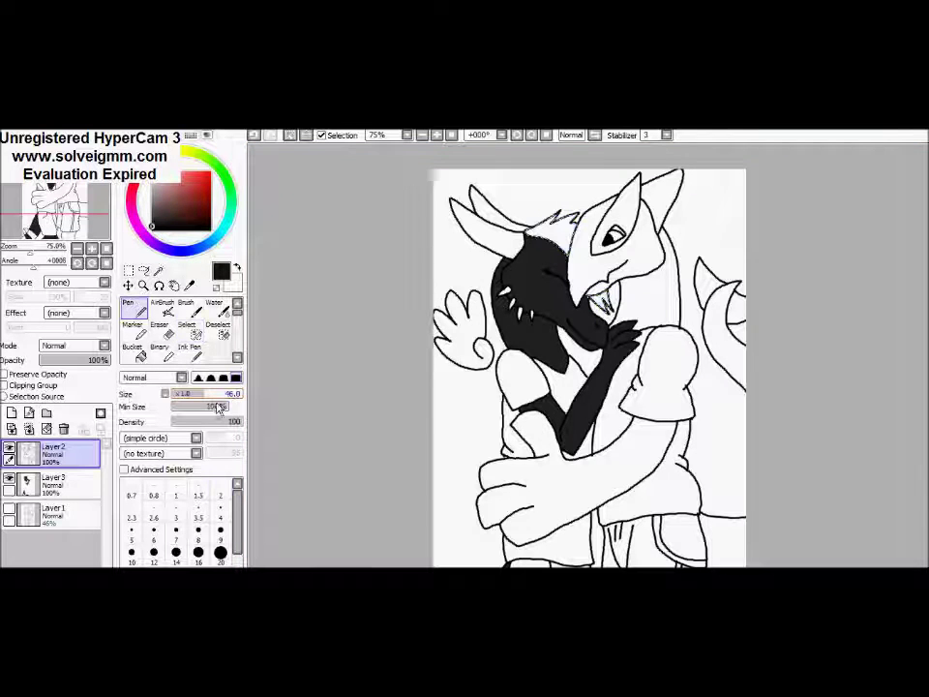
click(53, 481)
click(220, 233)
click(194, 173)
click(164, 306)
click(177, 532)
drag(528, 230, 576, 220)
drag(596, 296, 608, 308)
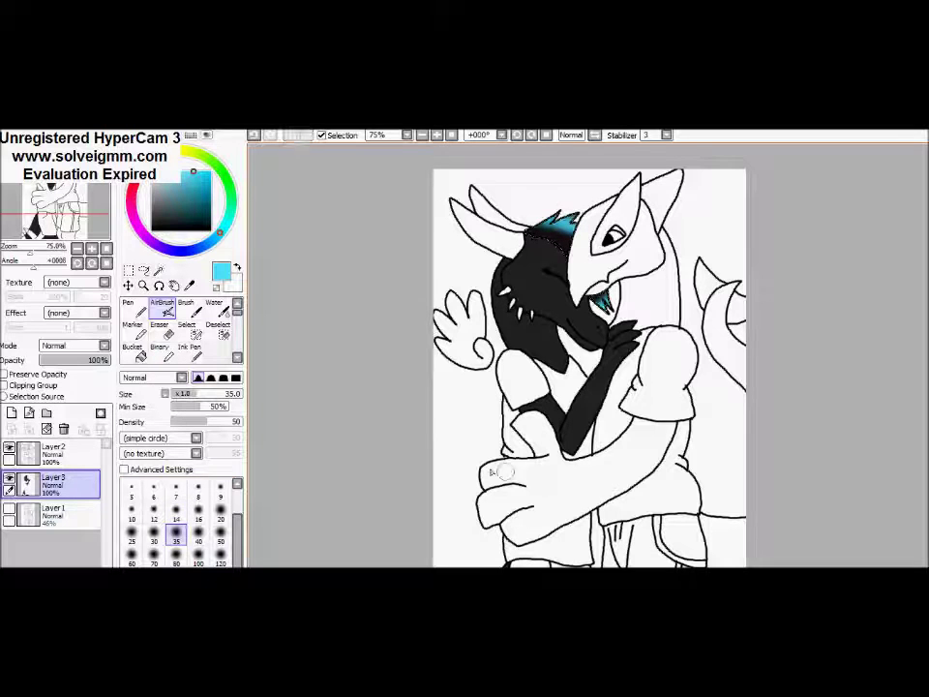
Select the dark character's horns, face spikes and tail stripes on Layer2 with the Magic Wand
click(159, 271)
click(53, 452)
click(489, 222)
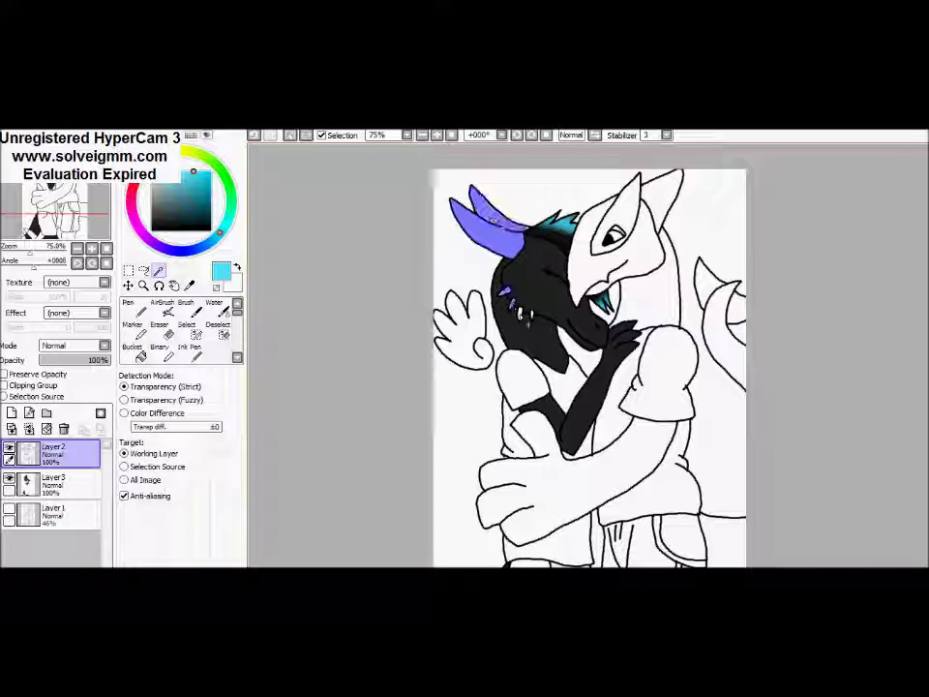
click(187, 327)
scroll(516, 294, down, 5)
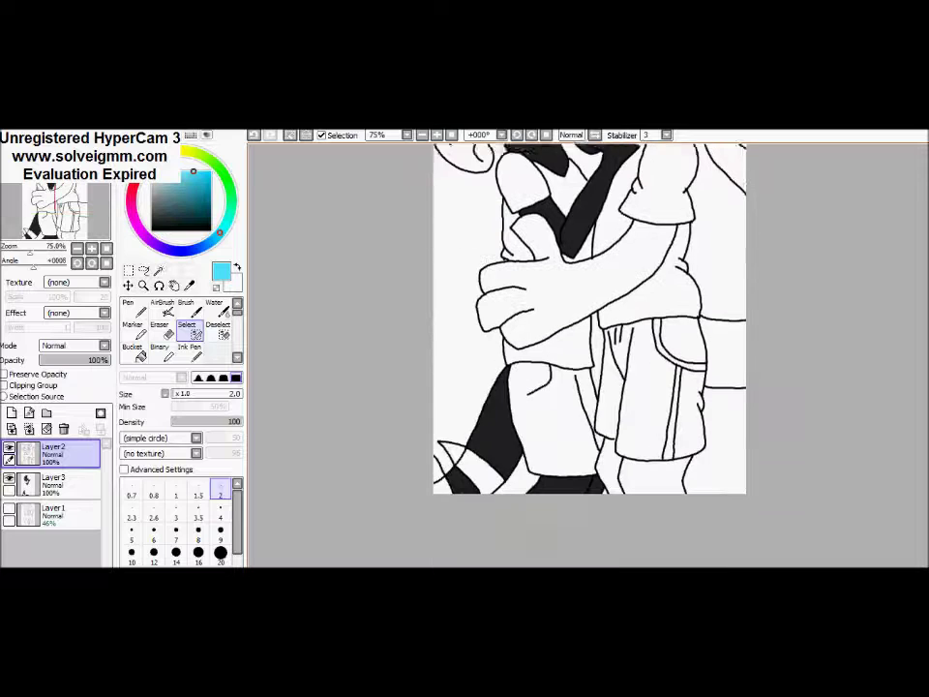
click(158, 271)
Fill the selected tail stripes, horns and face spikes with dark blue on Layer3, using the Pen at size 46
click(176, 249)
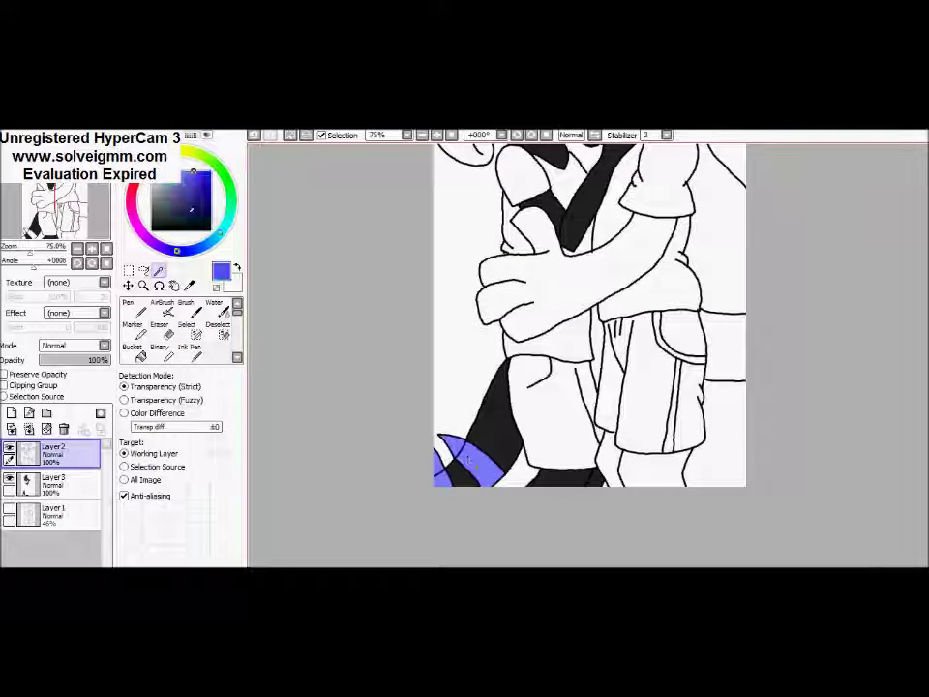
click(210, 186)
click(134, 308)
click(53, 482)
drag(450, 455, 499, 475)
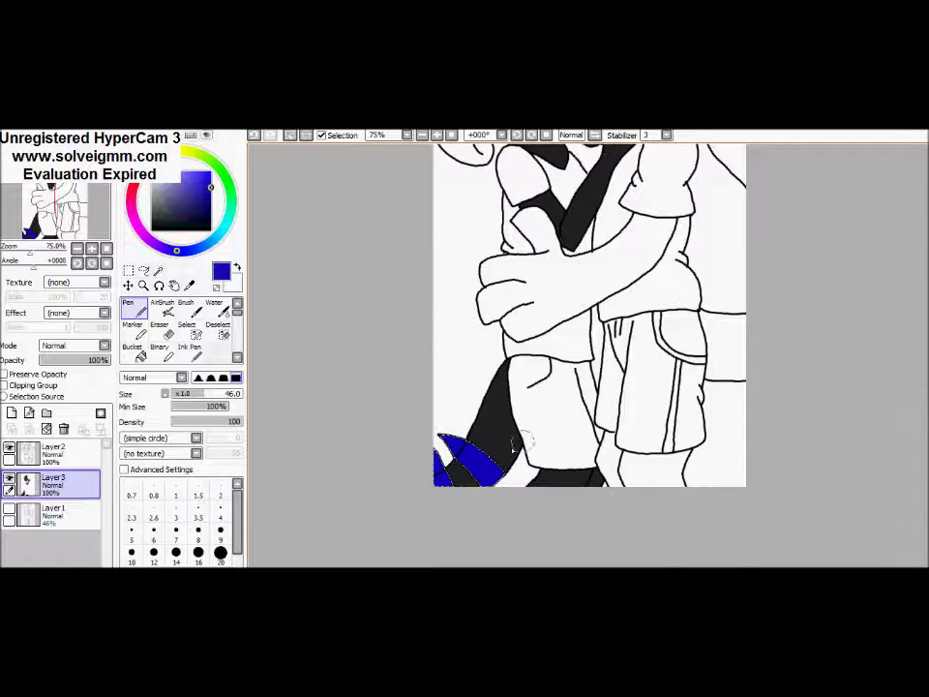
scroll(770, 422, up, 6)
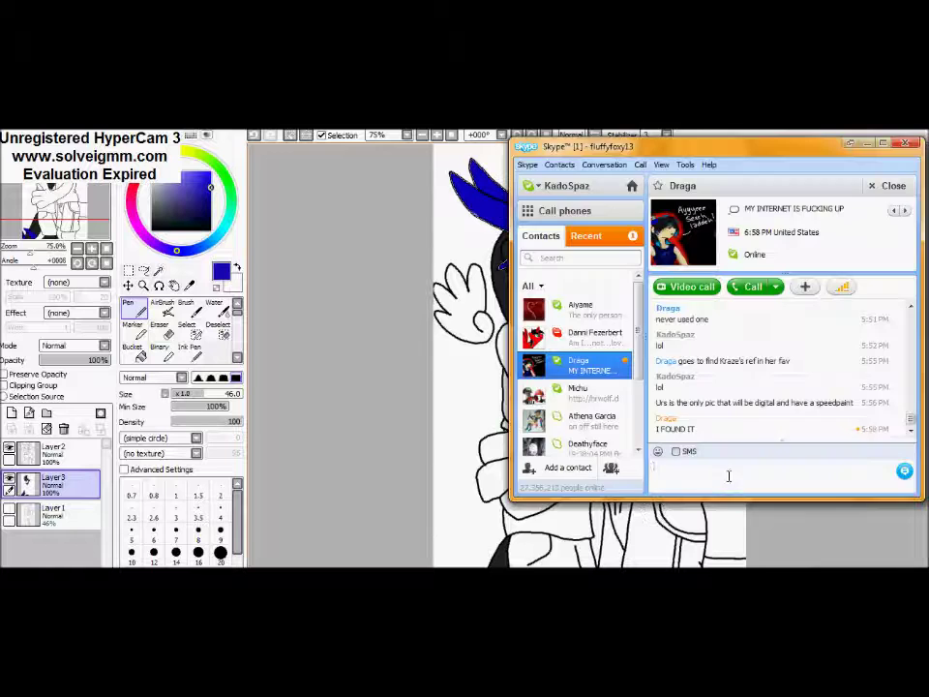
Return from the Skype chat to the drawing and paint the dark character's claws light gray with the Pen at size 11
click(383, 478)
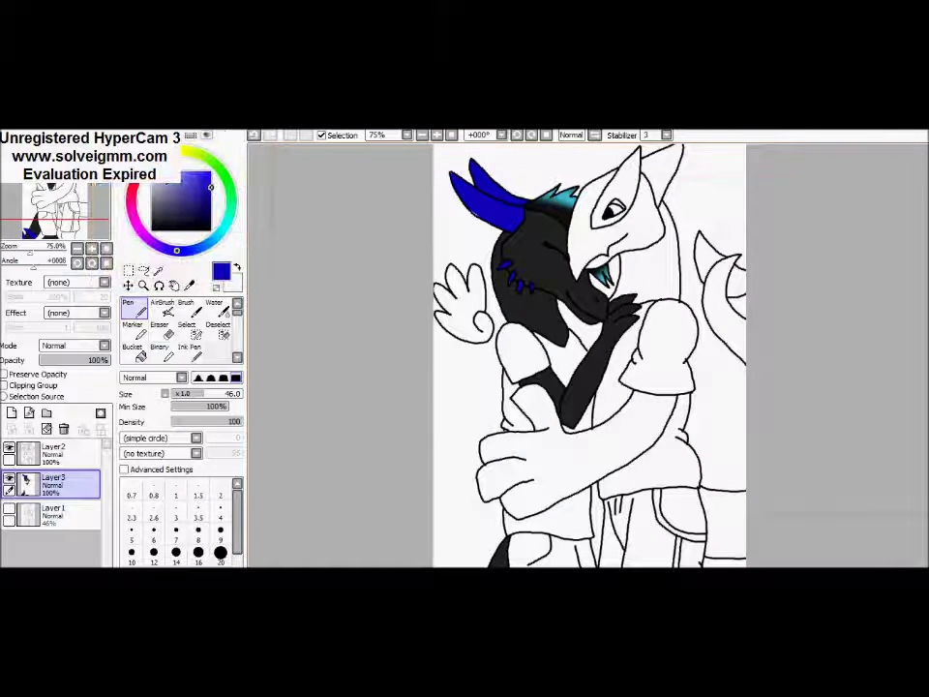
key(x)
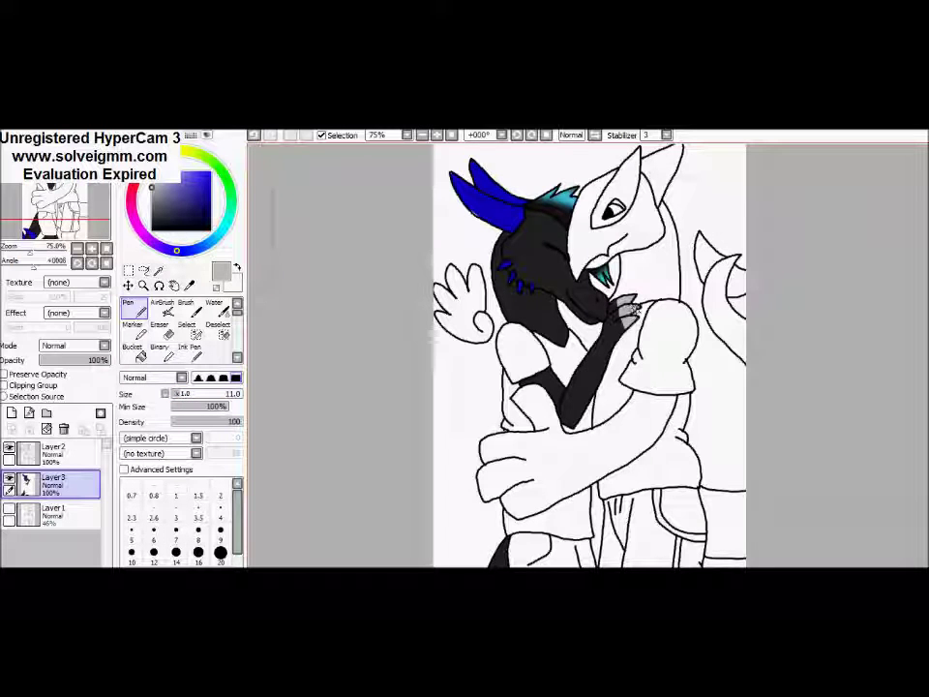
Select the dark character's shirt, including the sleeve and the area below the hugging arm, on Layer2
scroll(591, 359, down, 5)
key(w)
click(53, 451)
click(543, 431)
click(518, 290)
click(508, 276)
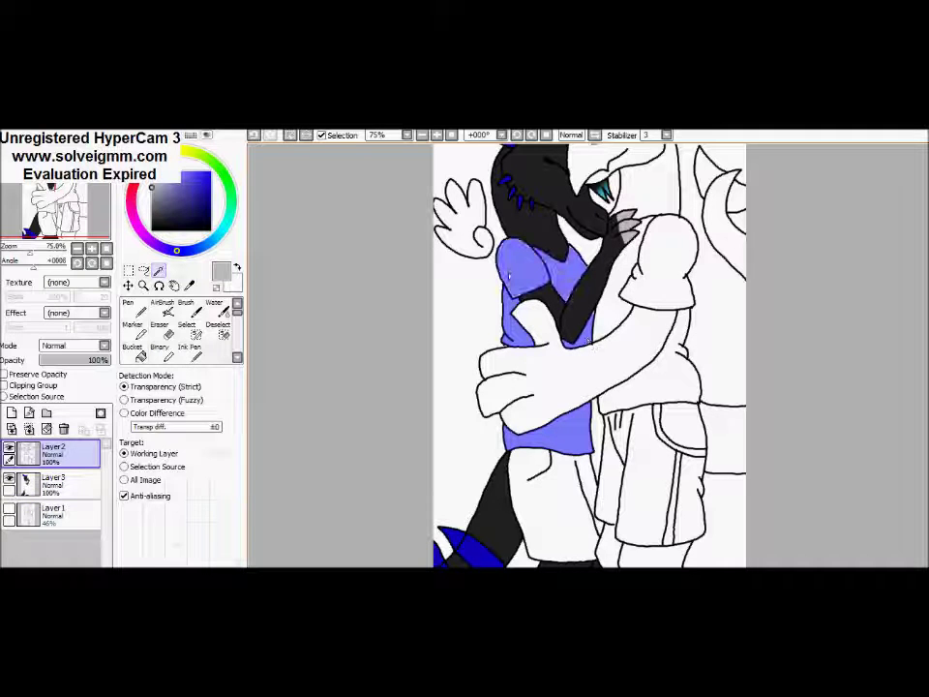
click(195, 335)
Fill the selected shirt with black on Layer3, using the Pen at size 38
click(128, 306)
click(53, 481)
mouse_move(537, 285)
mouse_down()
mouse_move(569, 232)
mouse_move(523, 310)
mouse_move(477, 445)
mouse_move(566, 426)
mouse_up()
Letter "FURR" in bright blue on the black shirt's chest and draw a blue paw print near its hem
click(210, 175)
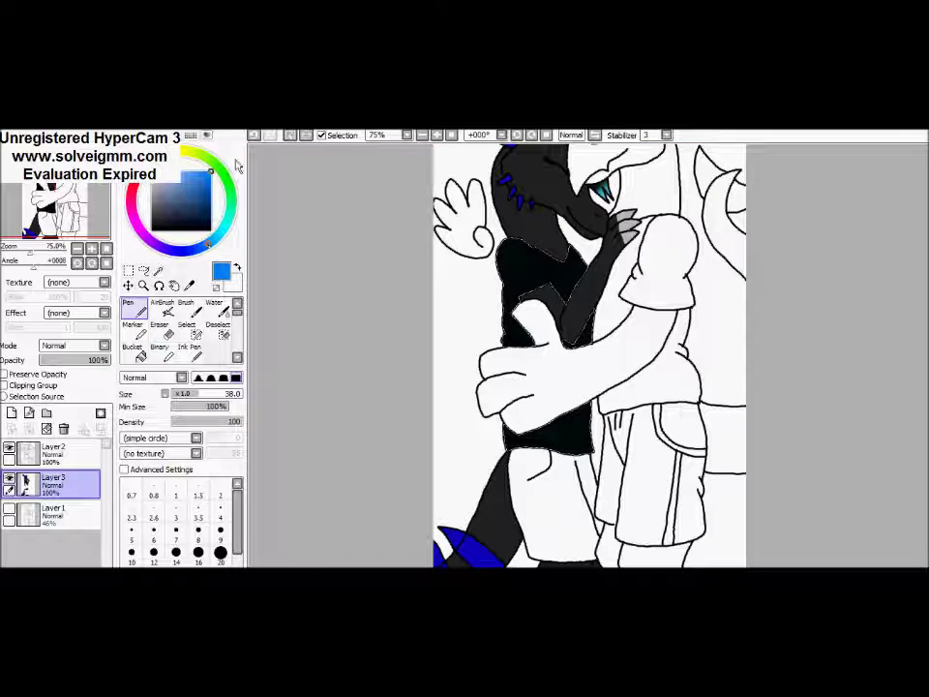
click(175, 510)
mouse_move(555, 291)
mouse_down()
mouse_move(563, 275)
mouse_move(584, 276)
mouse_up()
click(198, 530)
drag(565, 437, 580, 435)
click(560, 427)
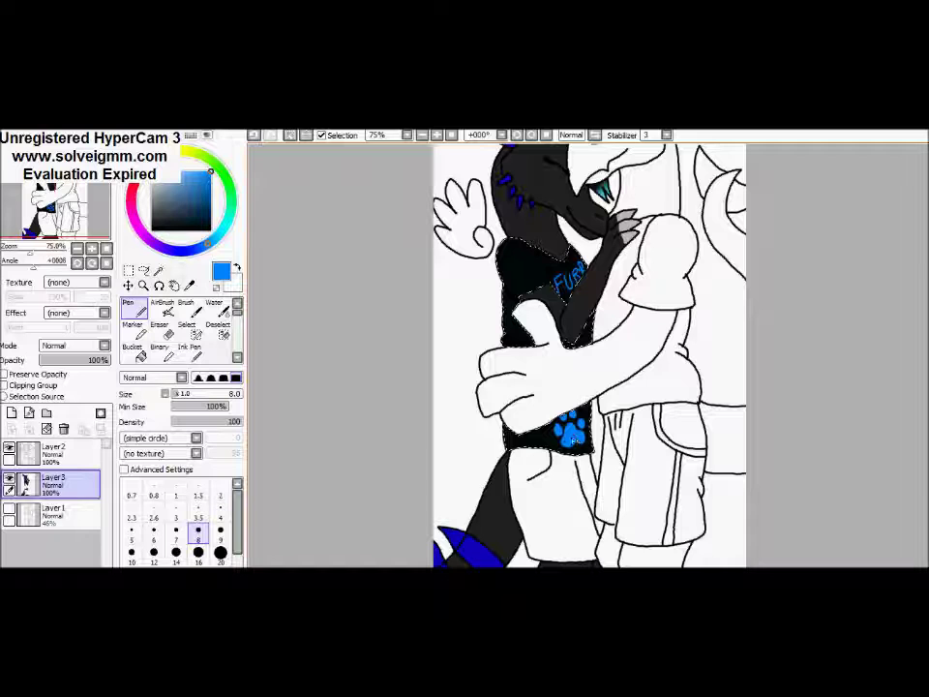
Select the dark character's shorts on Layer2 with the Magic Wand and the Select brush
scroll(401, 317, down, 2)
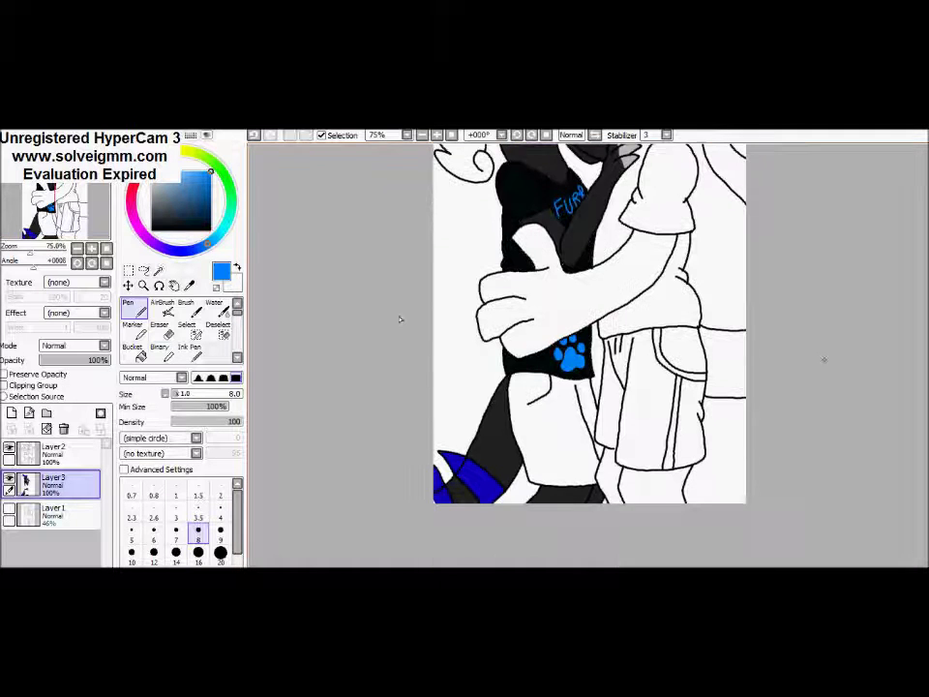
click(158, 270)
click(53, 453)
click(529, 397)
key(s)
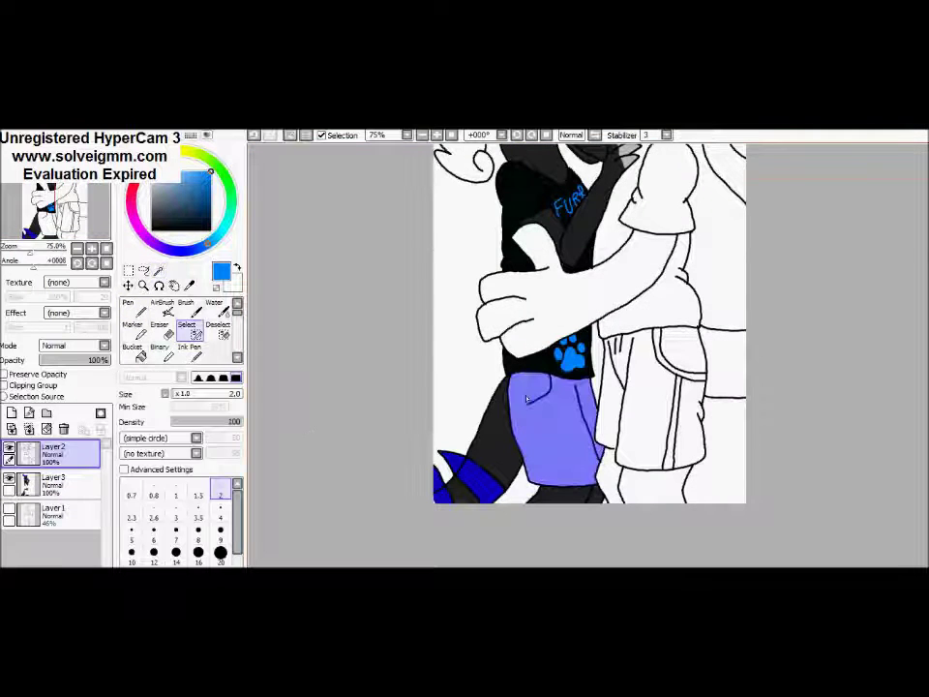
alt+click(595, 445)
Fill the selected shorts with black on Layer3, using the Pen at size 44
click(53, 484)
key(n)
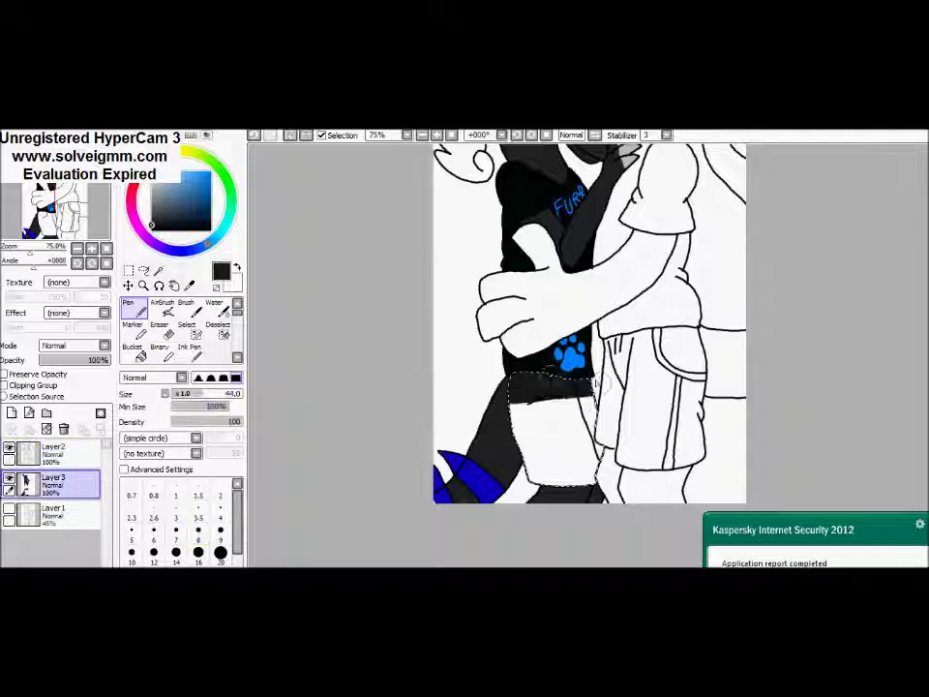
drag(595, 383, 562, 455)
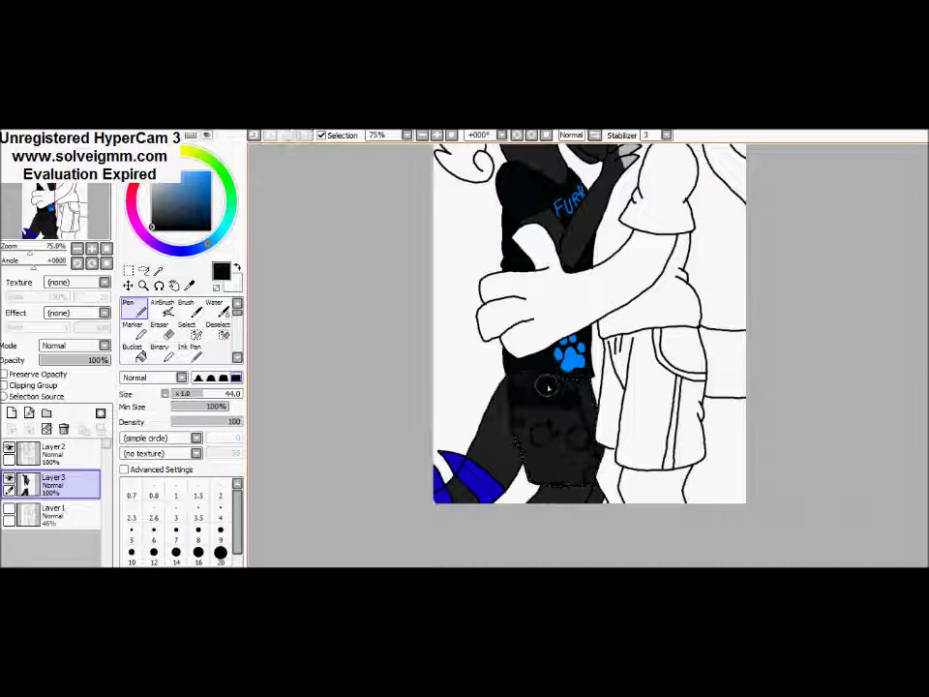
Select the raised hand shape behind the dark character, paint it white on Layer3 at size 100, and clear the selection
scroll(547, 387, up, 4)
click(159, 270)
click(54, 453)
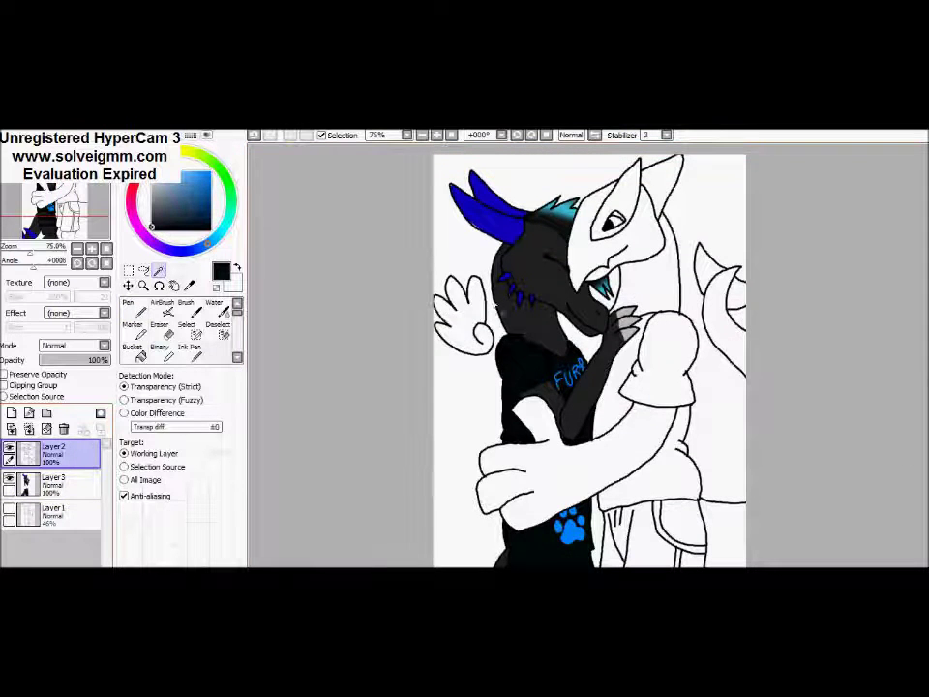
click(461, 312)
click(128, 307)
click(53, 484)
key(x)
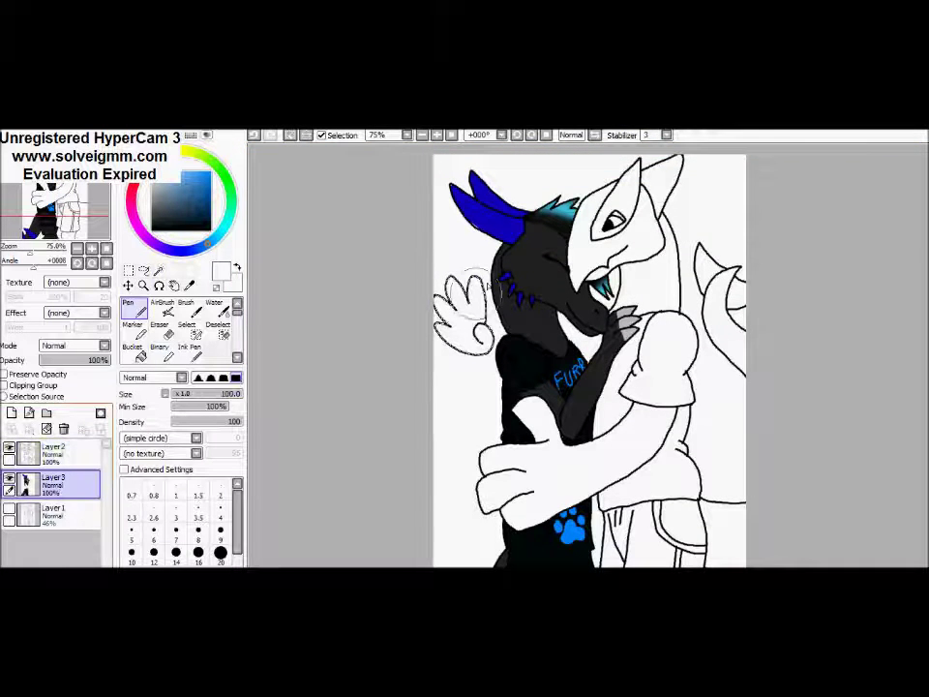
key(ctrl+d)
Select the other character's head, neck, hugging arm and tail on Layer2 with the Magic Wand
click(53, 453)
click(159, 270)
click(556, 465)
click(644, 228)
click(724, 310)
click(740, 506)
scroll(730, 533, down, 3)
scroll(730, 533, up, 2)
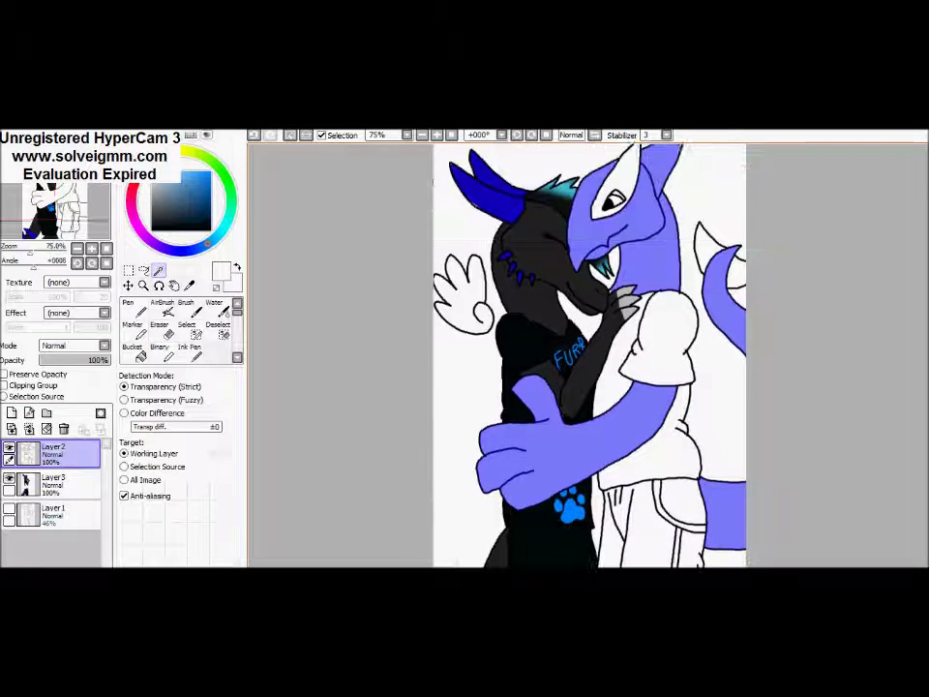
scroll(730, 533, up, 1)
click(186, 330)
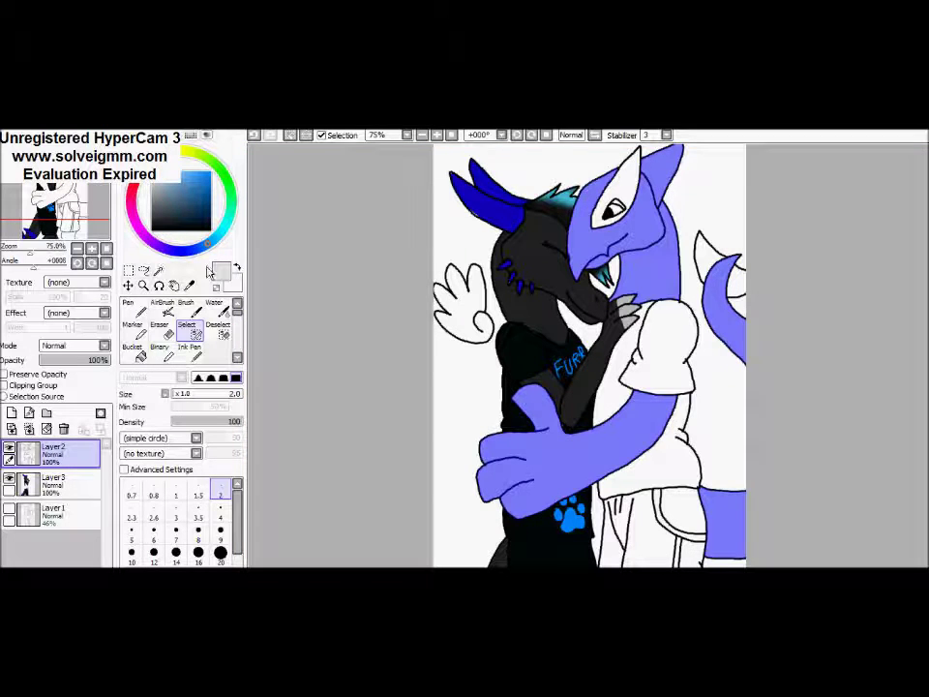
Fill the selected head, neck, arm and tail with light gray on Layer3, using the Pen at size 100
click(128, 303)
click(53, 482)
mouse_move(751, 235)
mouse_down()
mouse_move(801, 320)
mouse_move(804, 456)
mouse_up()
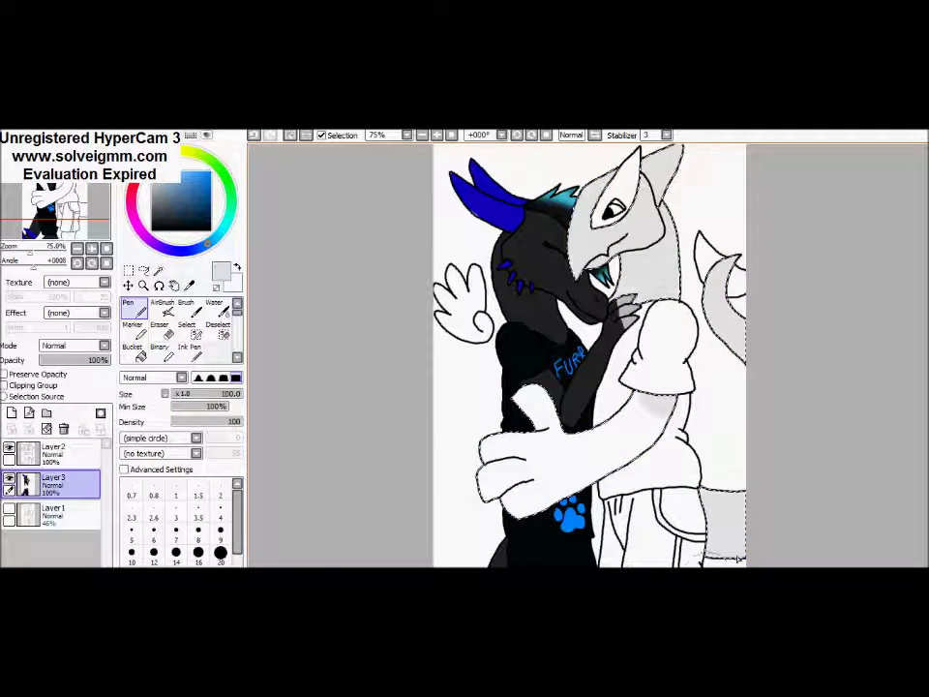
Paint a red stripe and a brown stripe across the gray character's neck with the Pen at size 16
click(194, 155)
click(209, 172)
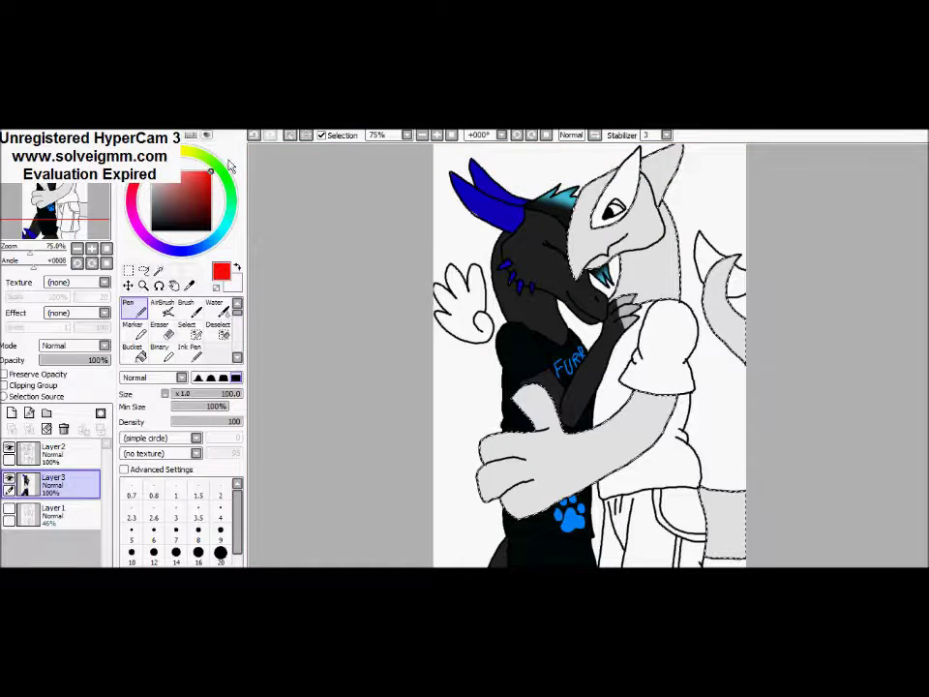
click(197, 552)
drag(622, 266, 678, 256)
drag(621, 270, 678, 251)
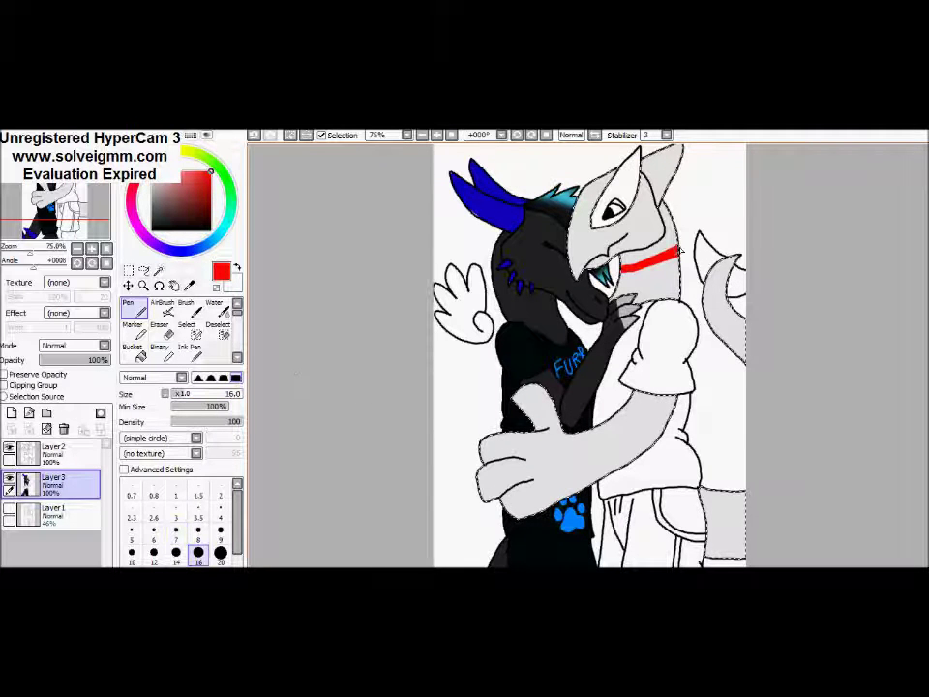
click(203, 206)
click(623, 290)
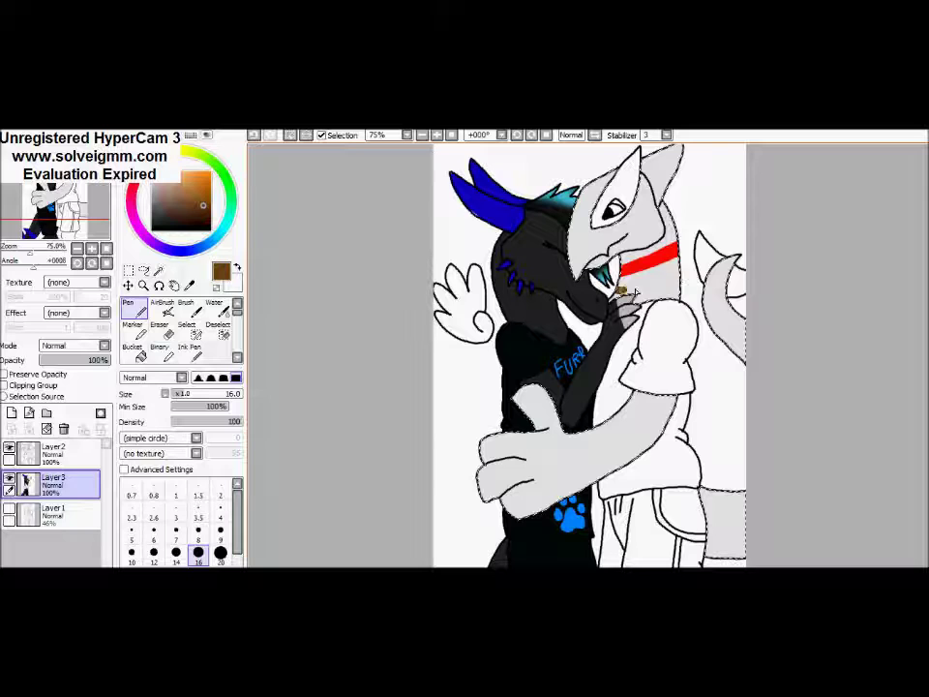
Select the gray character's pointed eye patch and tail spikes on Layer2 with the Magic Wand
click(159, 270)
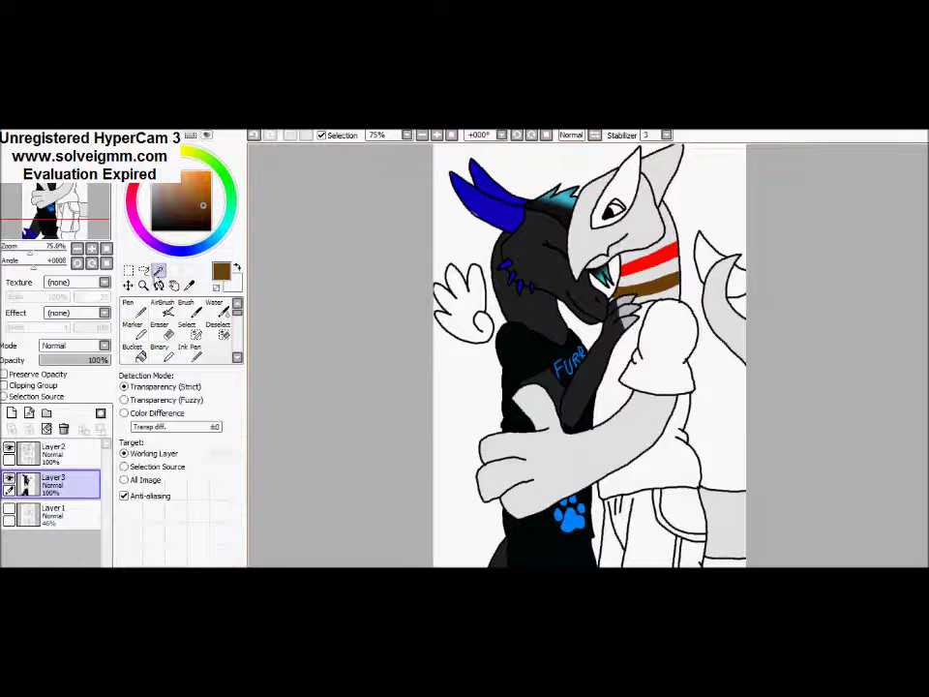
click(53, 452)
click(625, 179)
click(721, 263)
Fill the selected eye patch and tail spikes with purple on Layer3, using the Pen at size 31
click(152, 242)
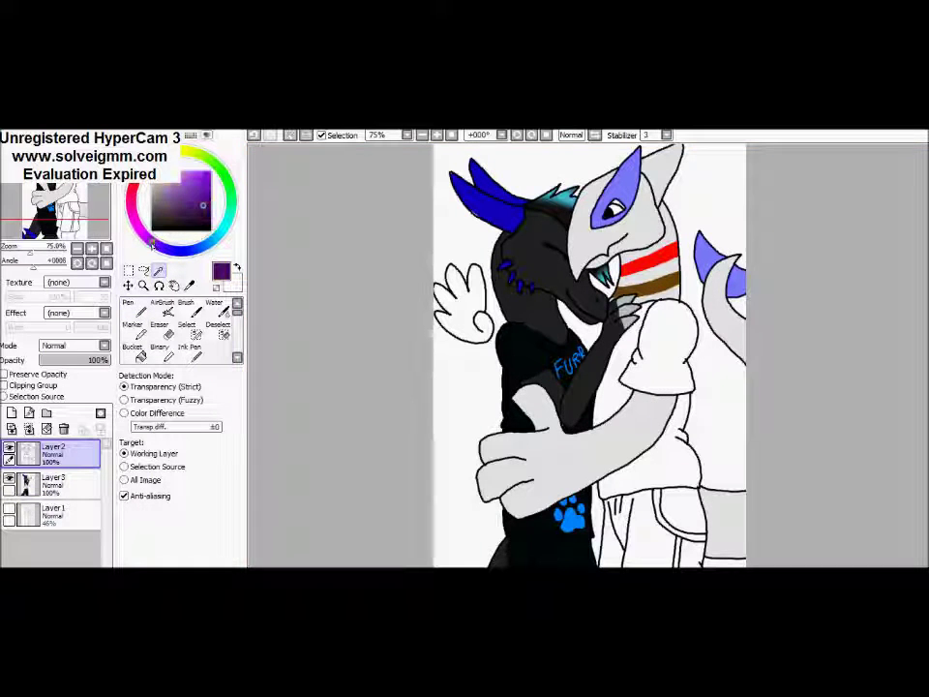
click(128, 303)
click(53, 481)
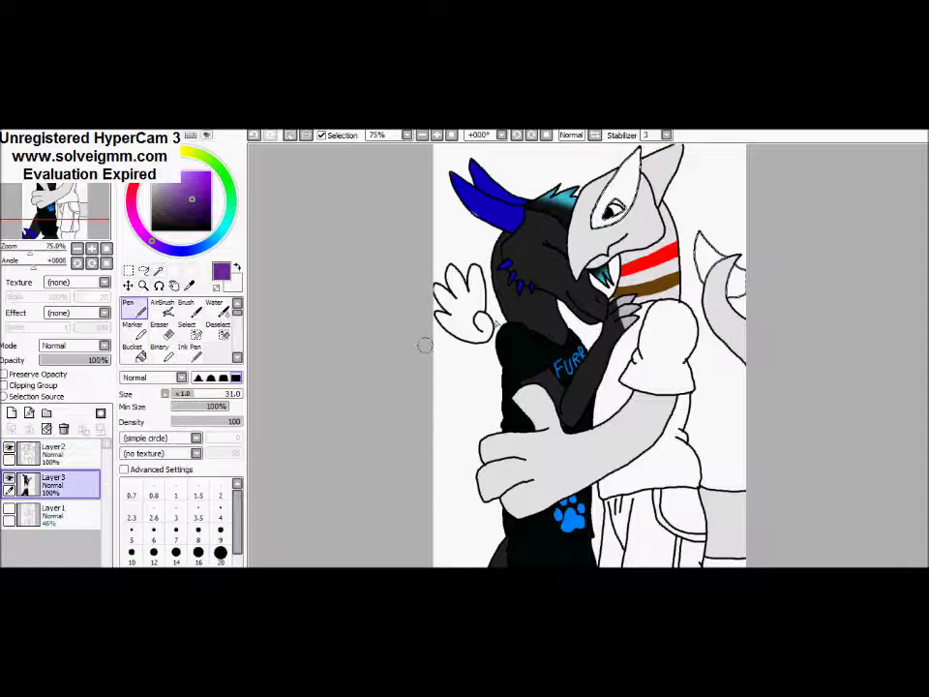
drag(600, 184, 629, 218)
drag(728, 217, 721, 276)
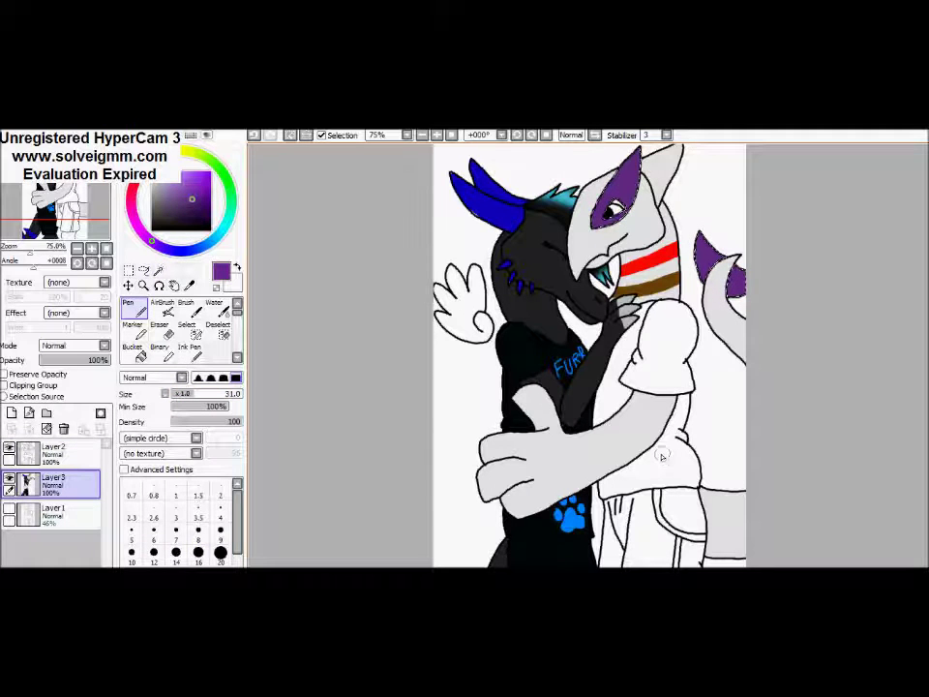
Switch to the Skype chat, send the message "Mystic's eye color?" and return to the drawing
key(alt+Tab)
text(Mystic's eye color?)
key(Return)
key(alt+Tab)
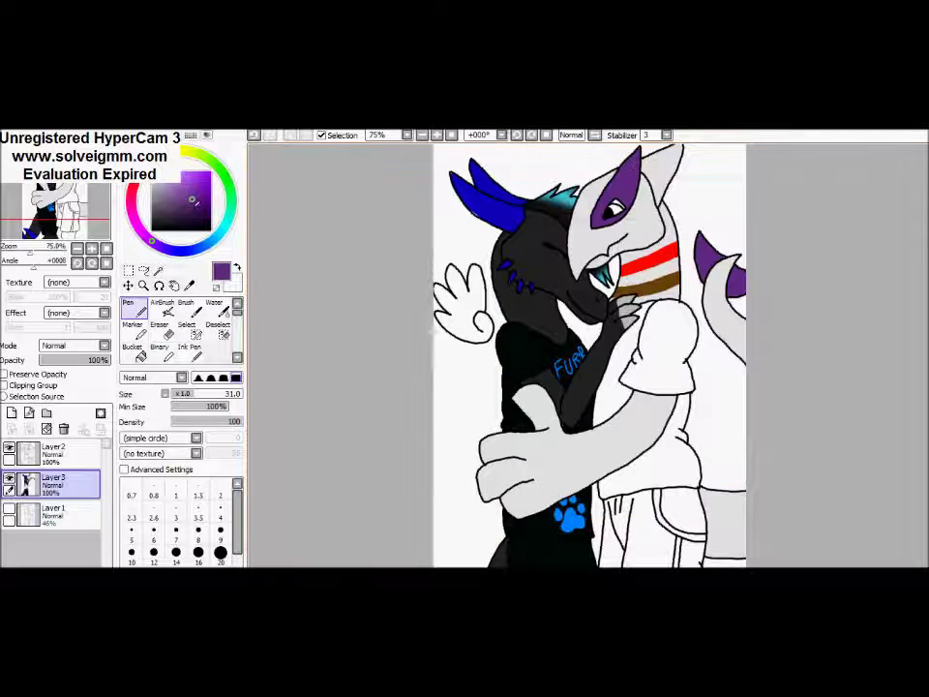
Select the gray character's eye on Layer2 and paint it red on Layer3 with the Pen
click(160, 272)
click(53, 452)
click(187, 329)
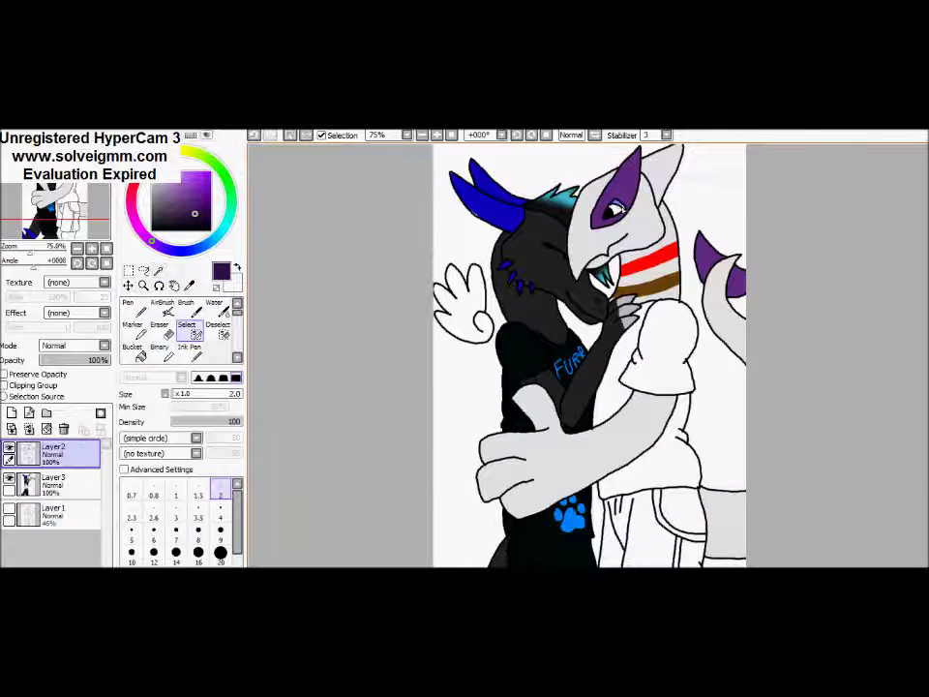
click(134, 306)
click(53, 481)
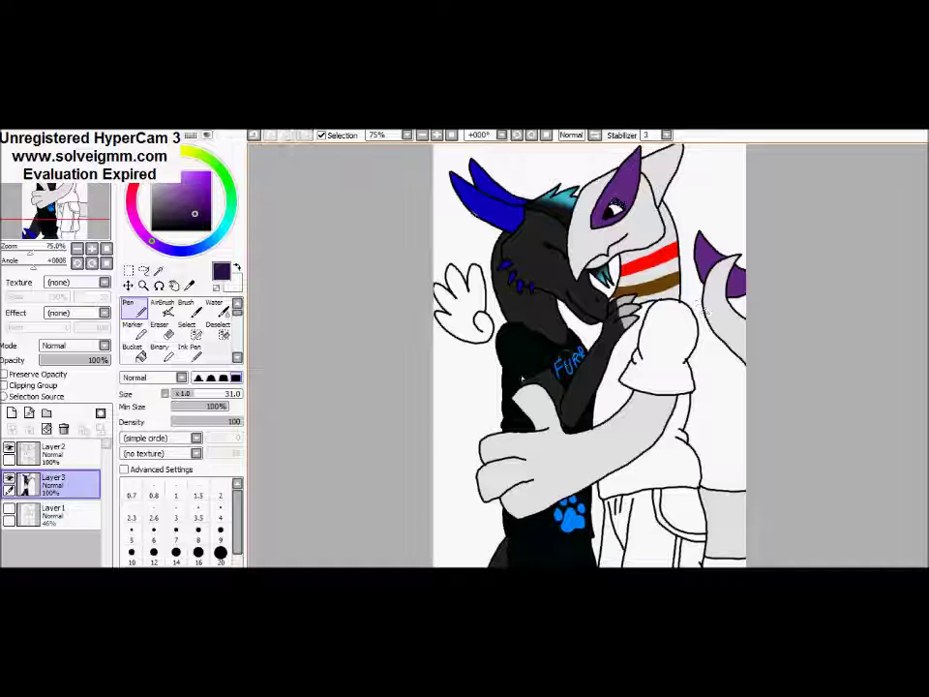
Fill the gray character's shirt with slate gray, draw a light gray "C" on the sleeve, and clear the selection
click(166, 200)
mouse_move(620, 484)
mouse_down()
mouse_move(714, 471)
mouse_move(662, 454)
mouse_move(721, 402)
mouse_move(648, 403)
mouse_move(708, 324)
mouse_move(646, 308)
mouse_move(677, 323)
mouse_up()
click(151, 187)
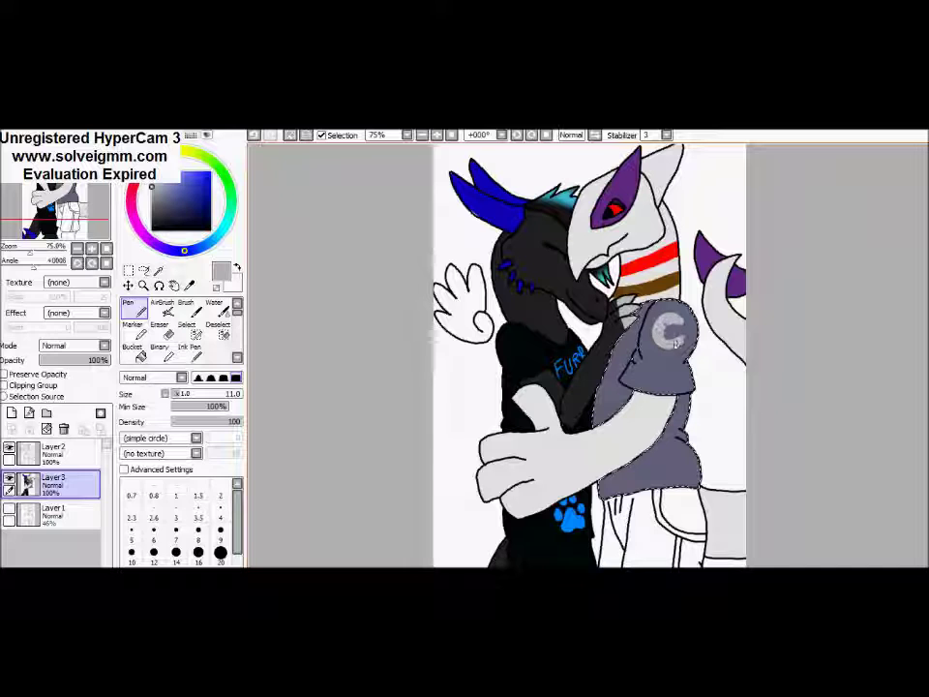
key(ctrl+d)
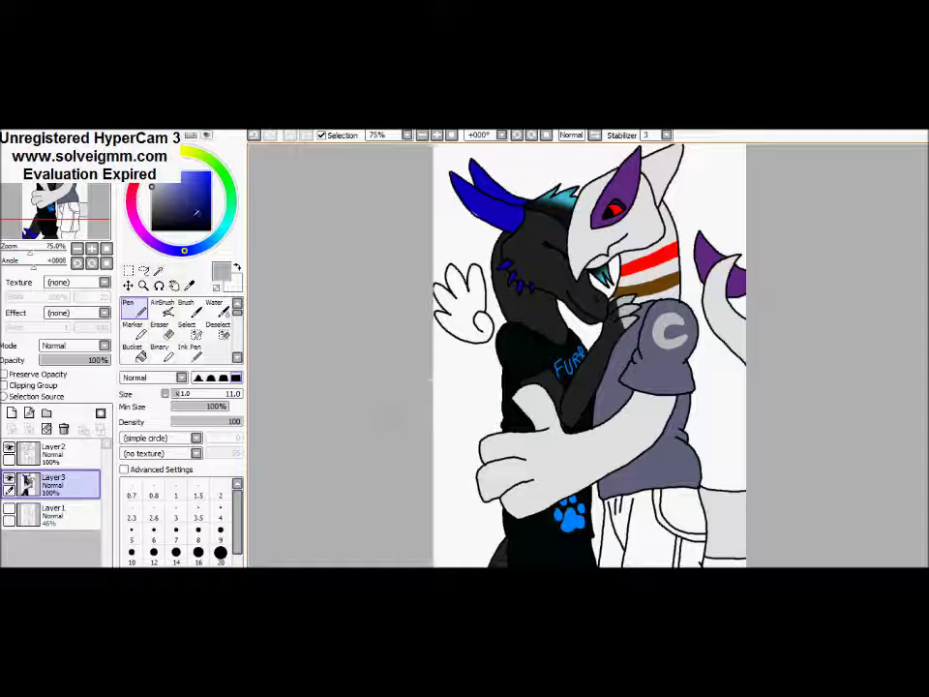
Choose a dark slate blue and select the gray character's shorts on Layer2 with the Magic Wand
click(176, 208)
click(158, 270)
scroll(581, 387, down, 3)
click(54, 452)
click(641, 441)
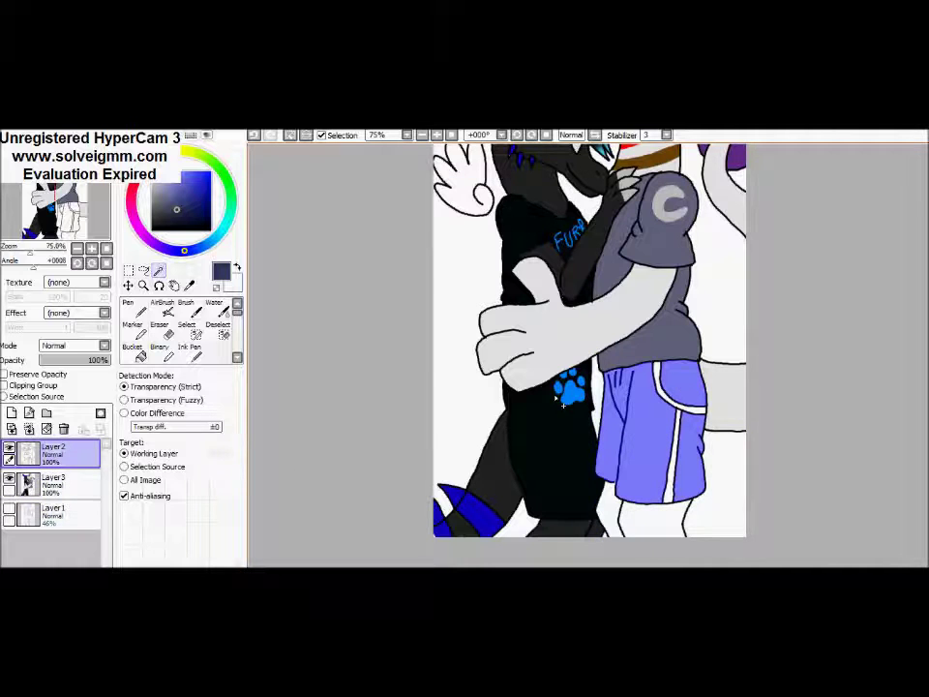
Paint the gray character's selected shorts dark slate blue on Layer3 with the Pen
click(187, 326)
click(128, 305)
click(53, 481)
mouse_move(620, 378)
mouse_down()
mouse_move(677, 435)
mouse_move(668, 489)
mouse_up()
Select the white stripe on the gray character's shorts on Layer2 and paint it very dark navy on Layer3
click(158, 271)
click(53, 452)
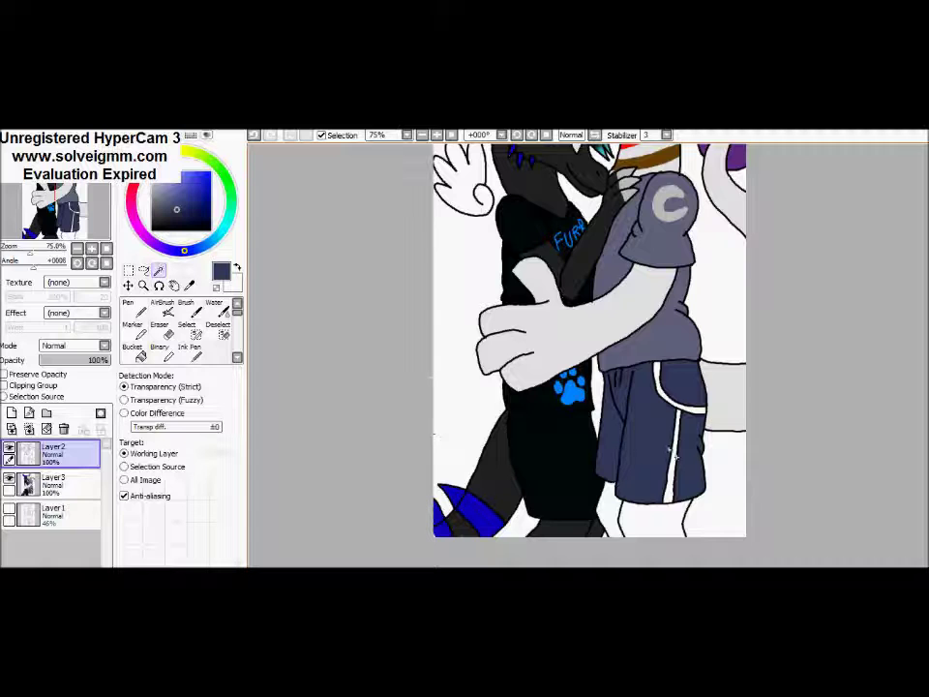
click(682, 415)
click(128, 305)
click(53, 481)
drag(668, 378, 674, 528)
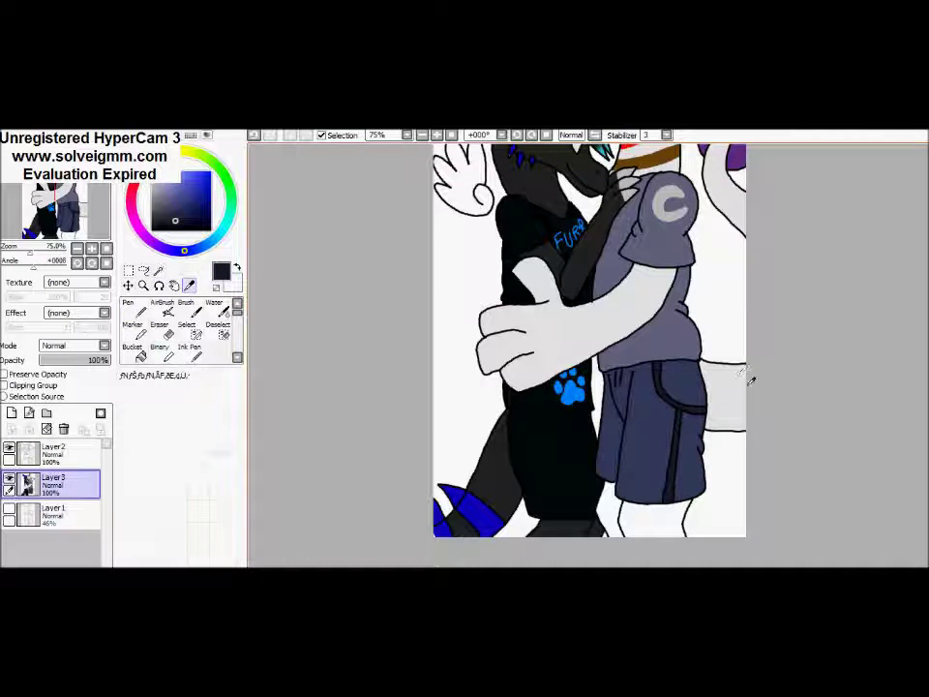
Select the gray character's legs on Layer2, paint them light gray on Layer3 with the Pen, and clear the selection
click(159, 270)
click(53, 452)
click(644, 513)
click(54, 481)
click(129, 306)
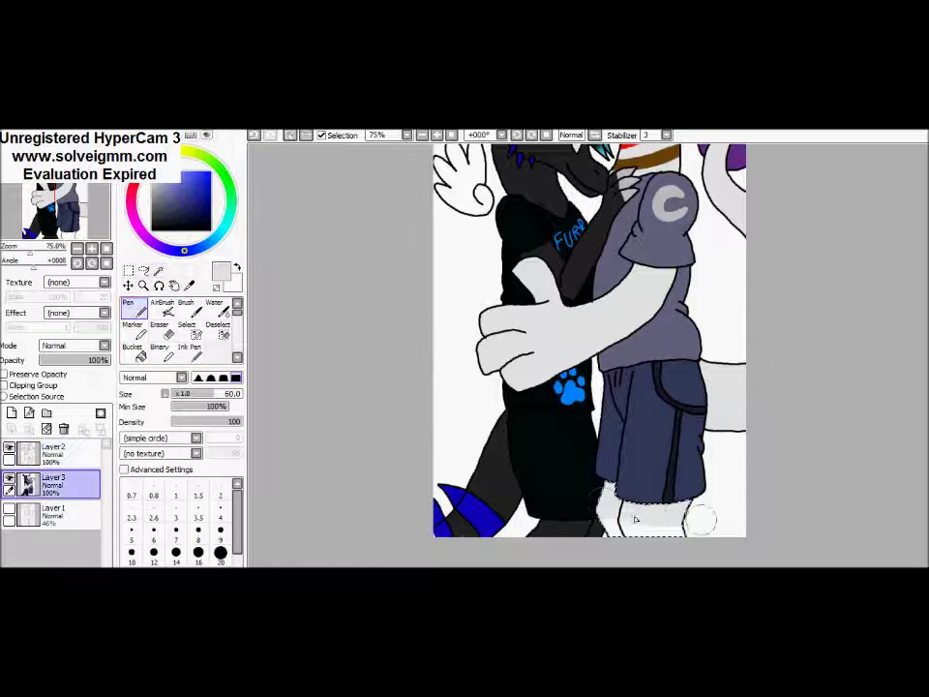
scroll(851, 347, down, 2)
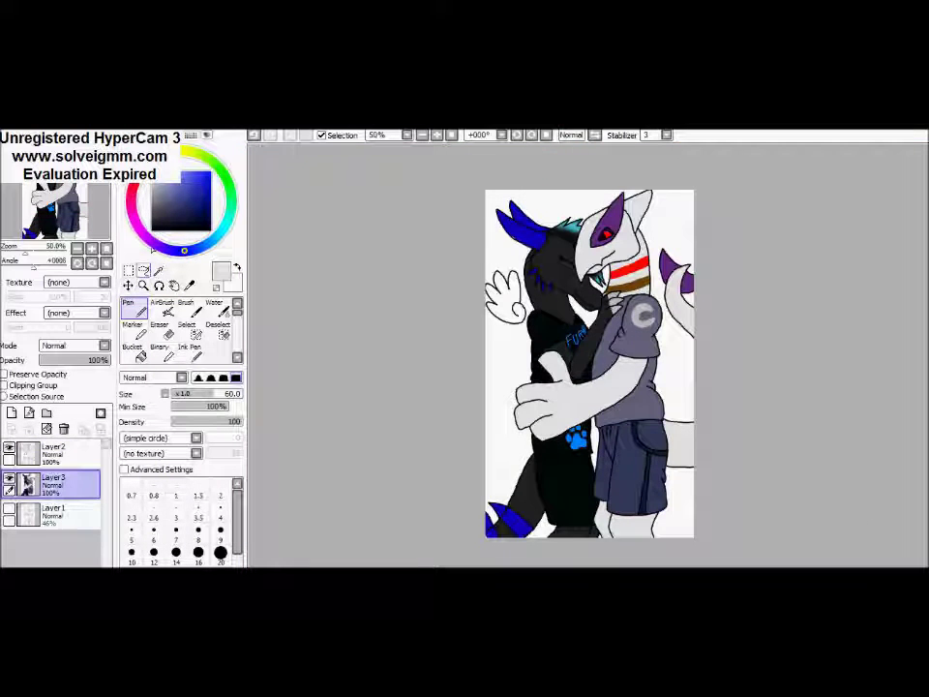
Add a new layer between Layer3 and Layer1 and fill it with black as the background
click(131, 351)
click(54, 513)
click(12, 412)
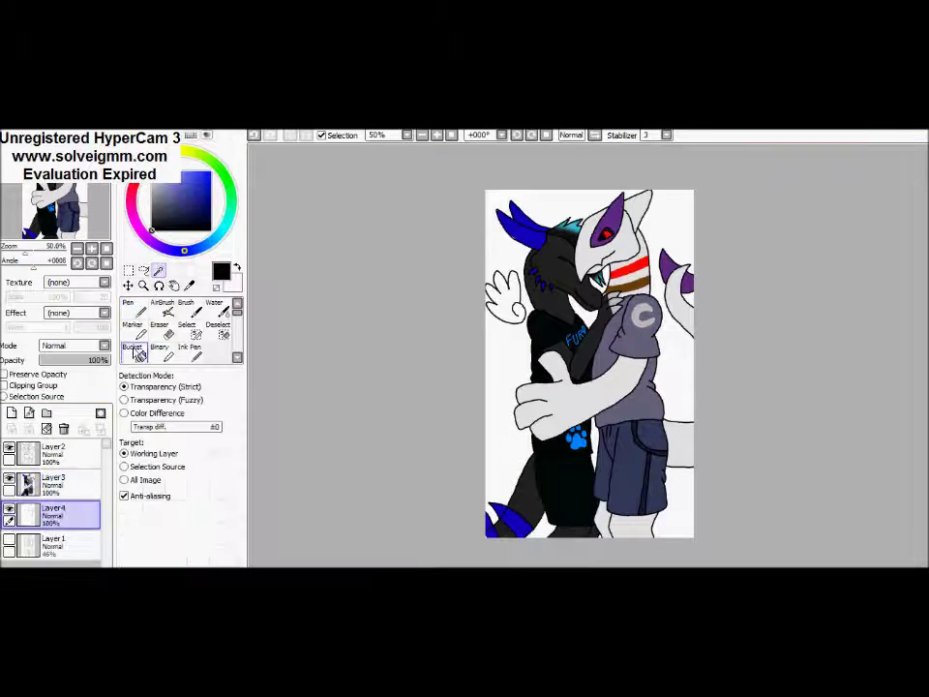
click(513, 455)
Airbrush a bright red glow around the black character's outline on Layer4 at brush size 44
click(209, 172)
click(162, 306)
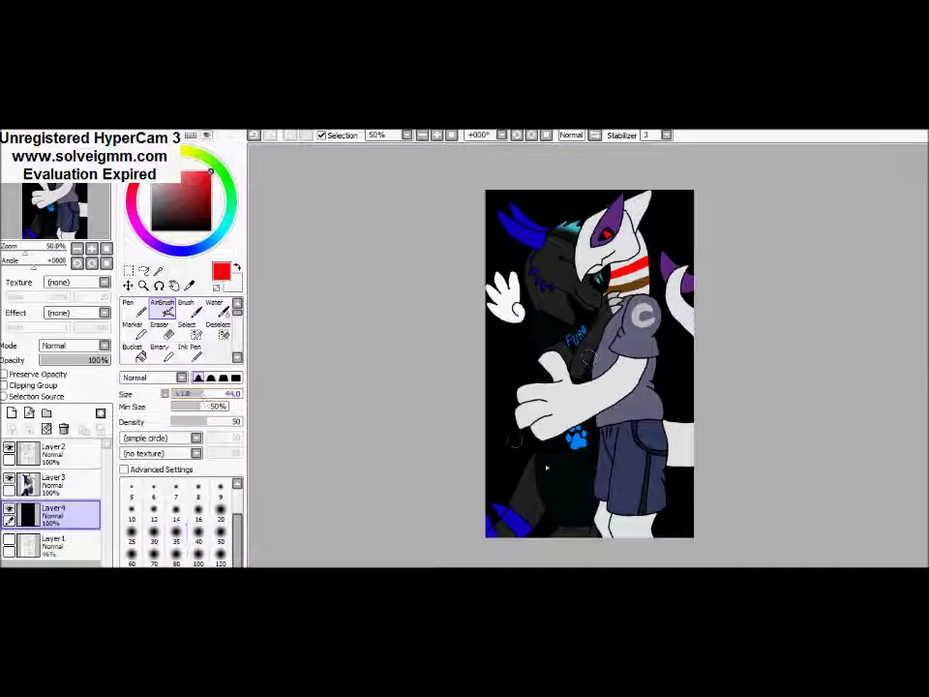
drag(520, 474, 529, 434)
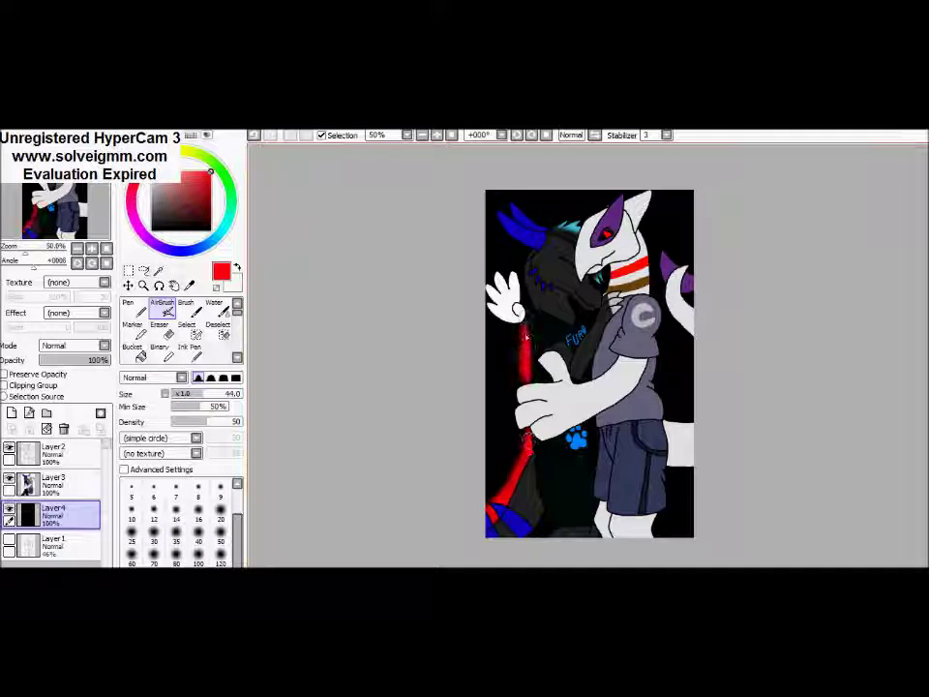
mouse_move(498, 309)
mouse_down()
mouse_move(502, 211)
mouse_move(494, 250)
mouse_up()
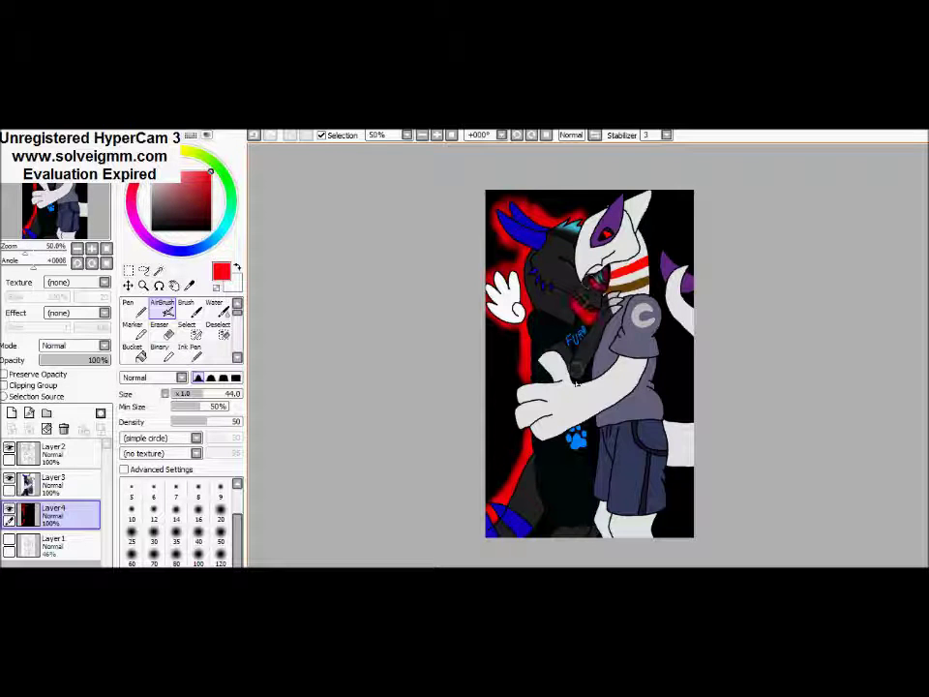
mouse_move(593, 455)
mouse_down()
mouse_move(574, 526)
mouse_move(523, 545)
mouse_up()
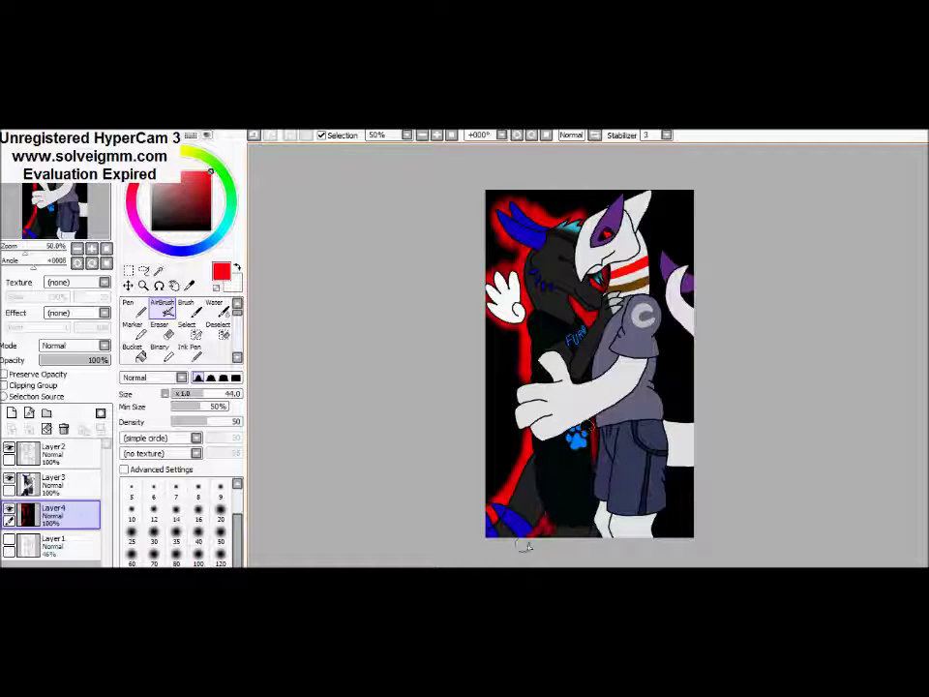
Airbrush a bright blue glow around the gray character's outline and tail on Layer4
click(182, 251)
drag(665, 501, 675, 422)
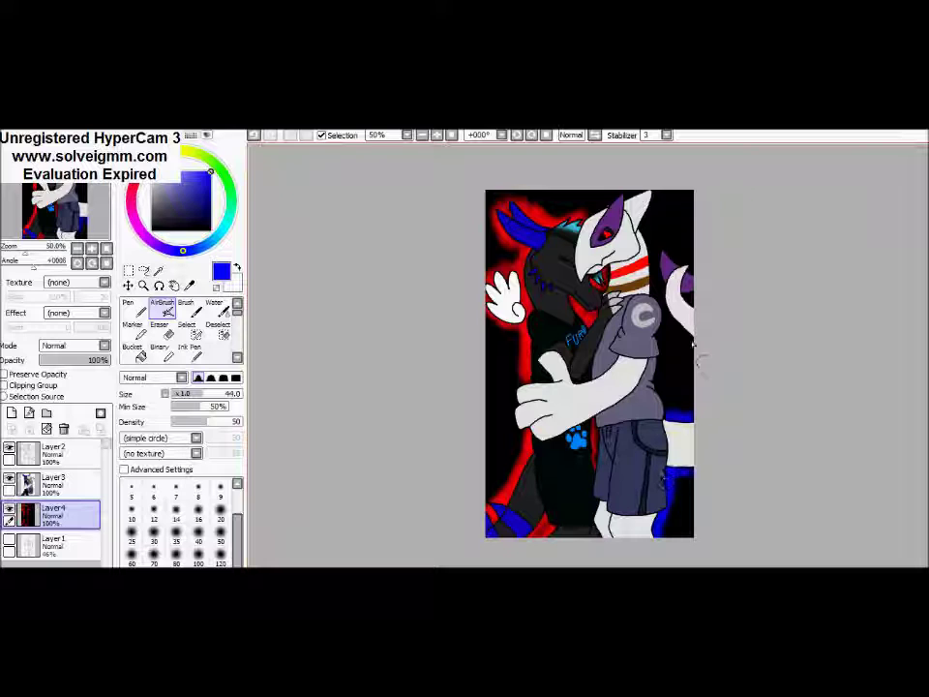
mouse_move(660, 250)
mouse_down()
mouse_move(701, 281)
mouse_move(647, 309)
mouse_up()
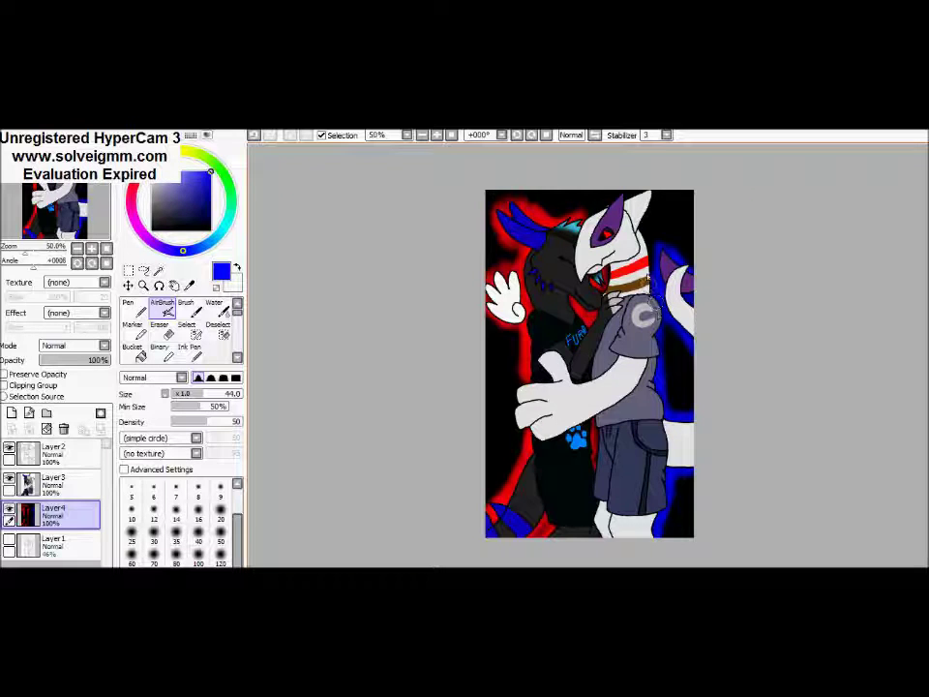
drag(585, 211, 608, 206)
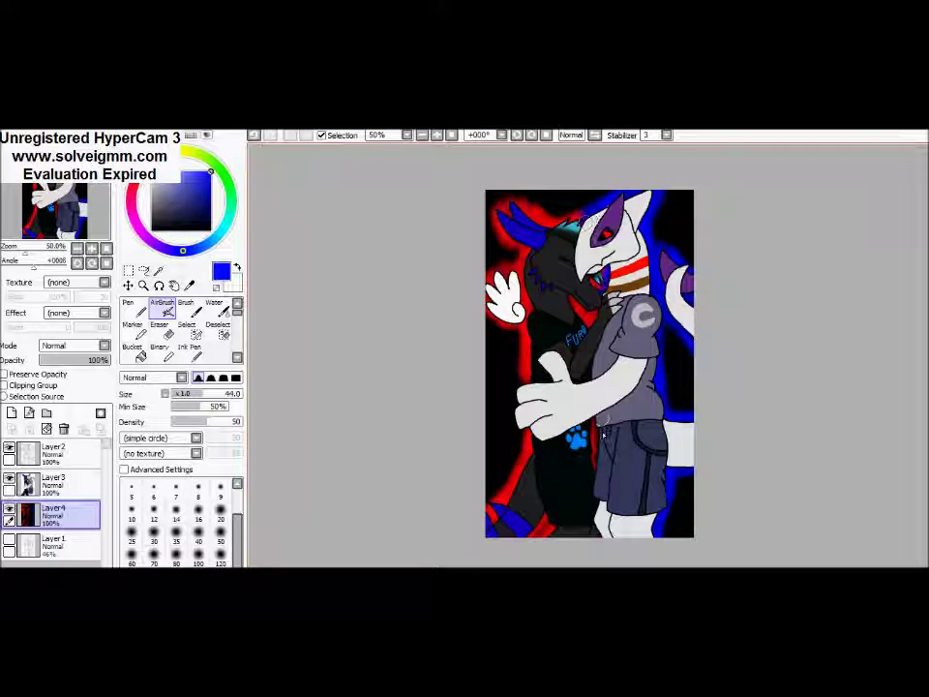
Write "Draga" vertically in blue beside the black character on Layer4 with the Pen at size 9
key(n)
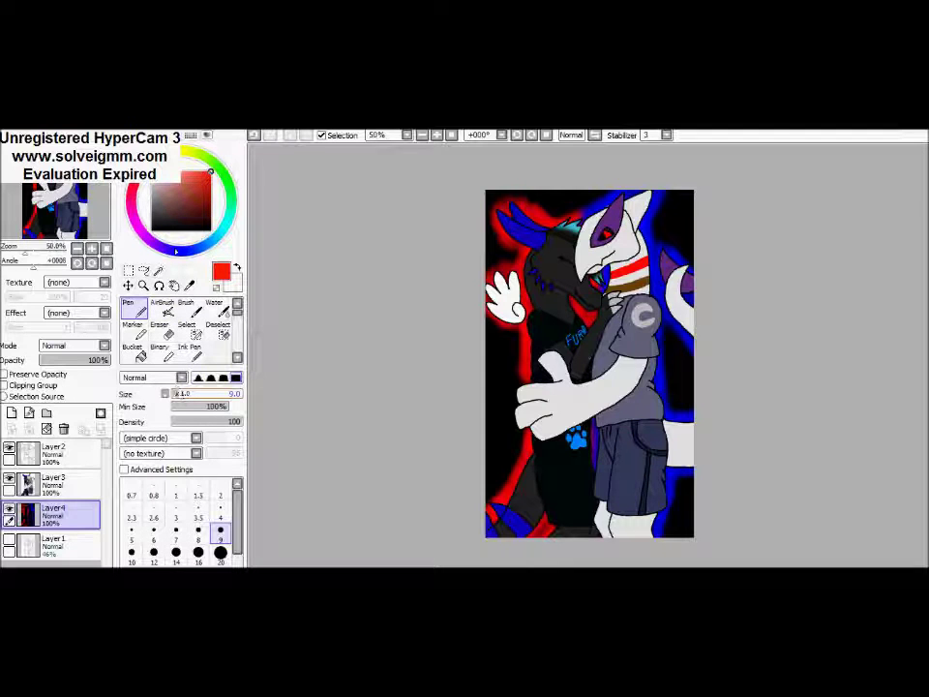
alt+click(492, 354)
drag(495, 376, 493, 406)
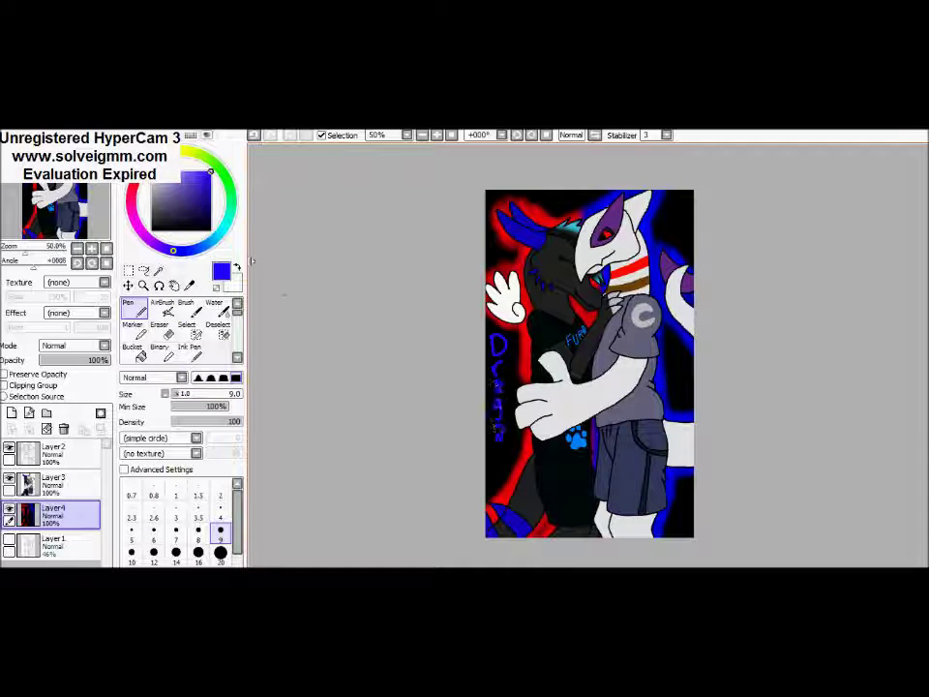
Write "Mystic" vertically in orange-red beside the gray character on a new layer above Layer2
alt+click(508, 223)
drag(668, 200, 671, 261)
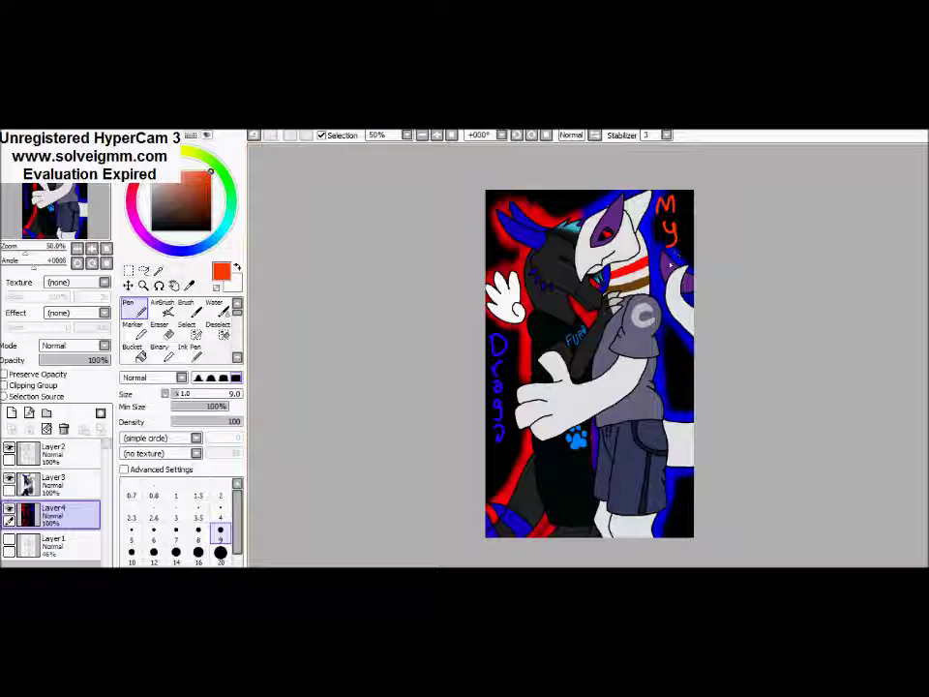
drag(680, 373, 678, 397)
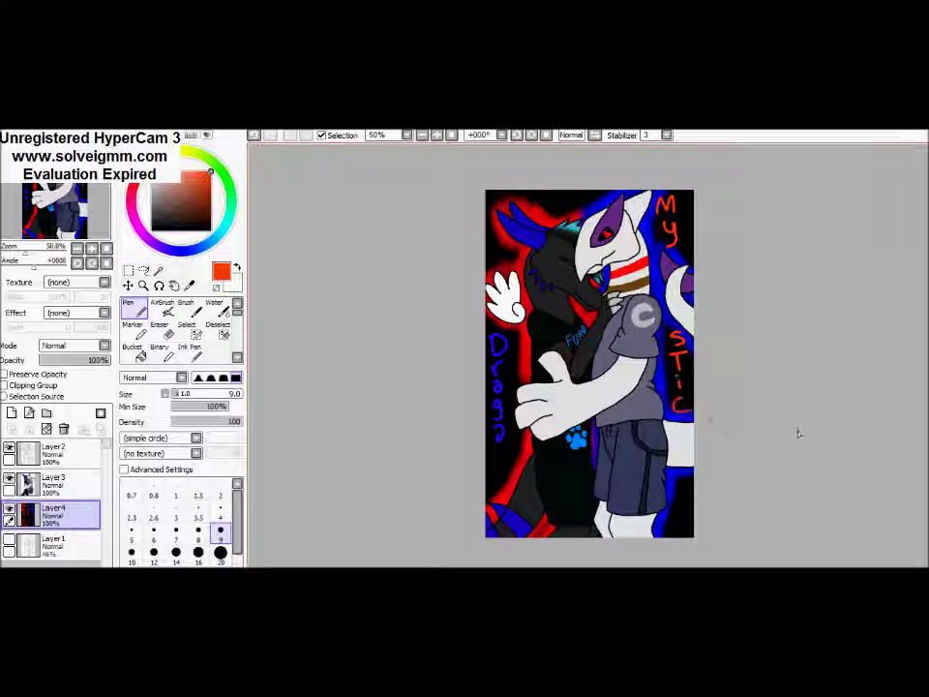
click(11, 412)
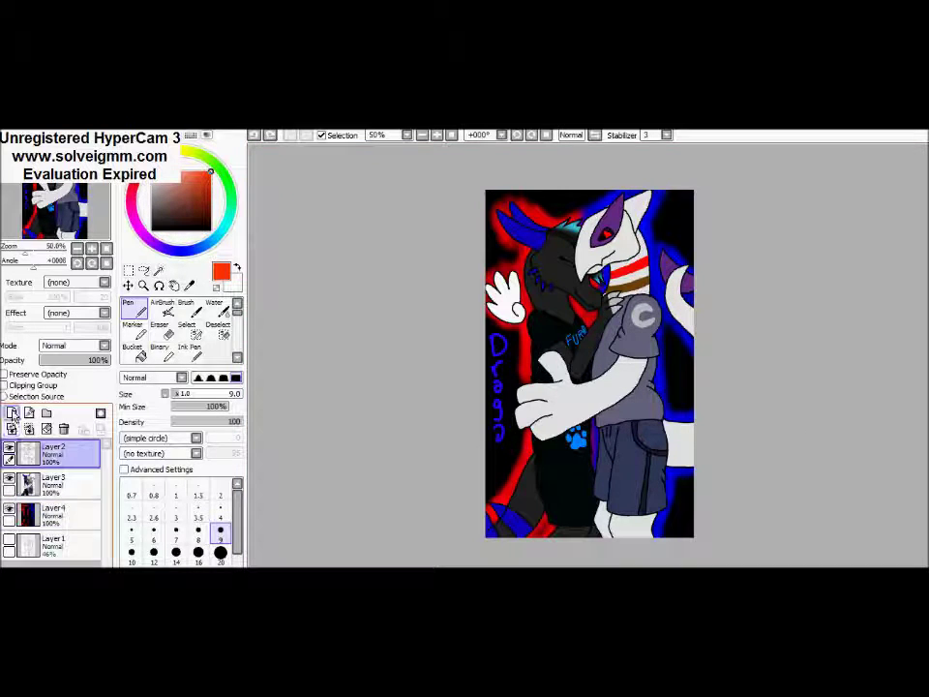
drag(669, 276, 678, 337)
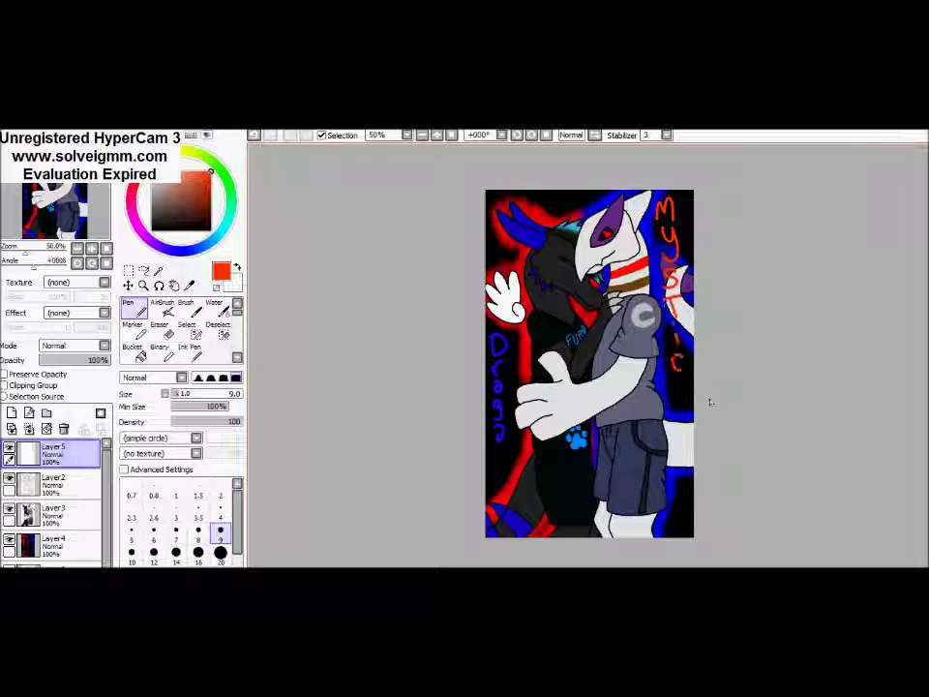
Sign the drawing in light gray beside the gray character's feet on Layer5 with the Pen at size 2.6
click(154, 517)
drag(675, 523, 680, 530)
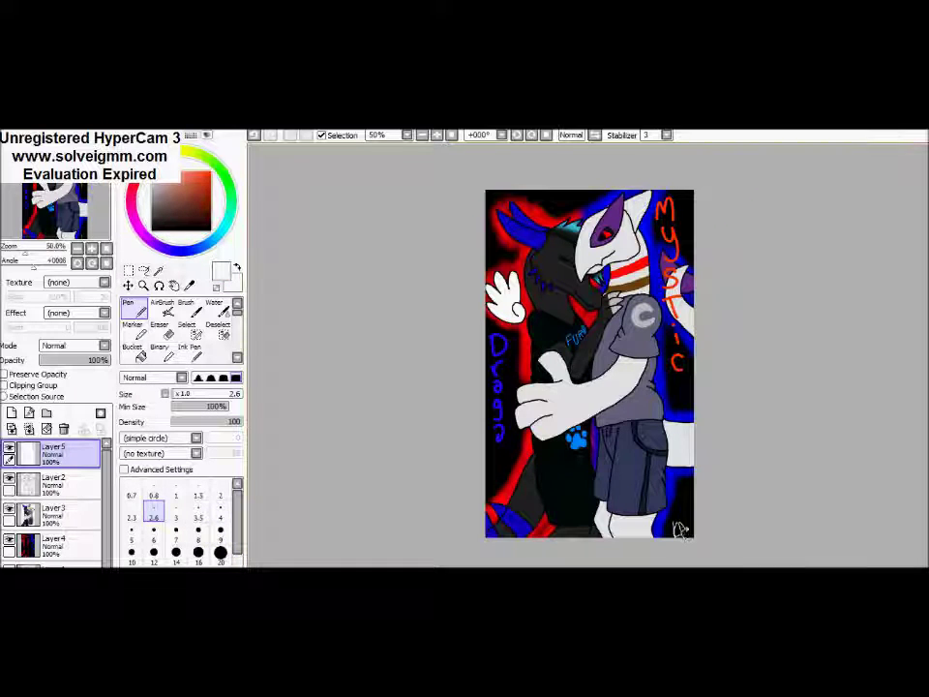